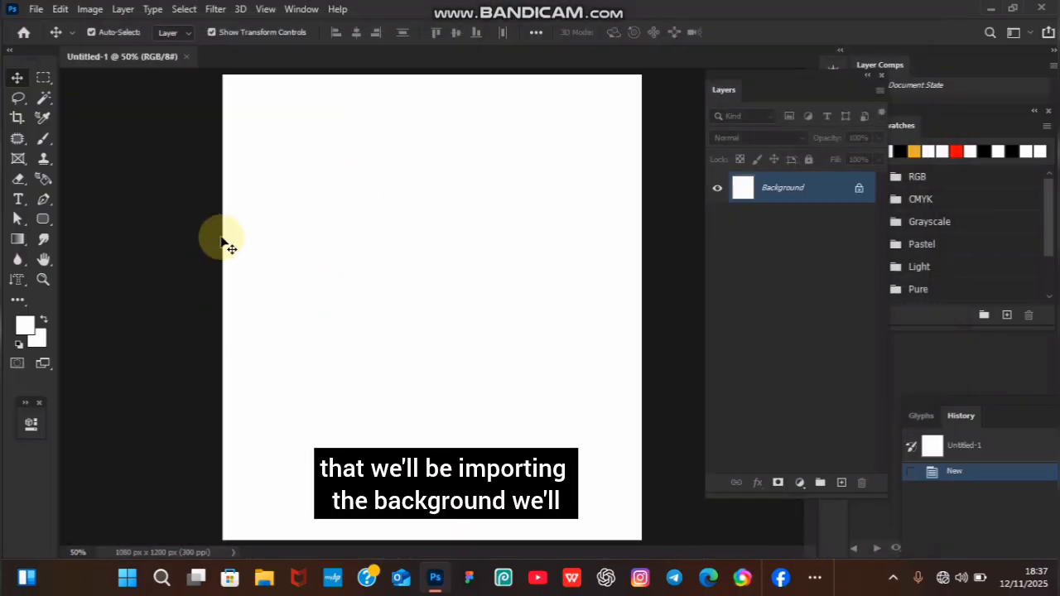
Place the blue glowing-ring background image from the Drive design 2 folder into the document.
left_click(264, 578)
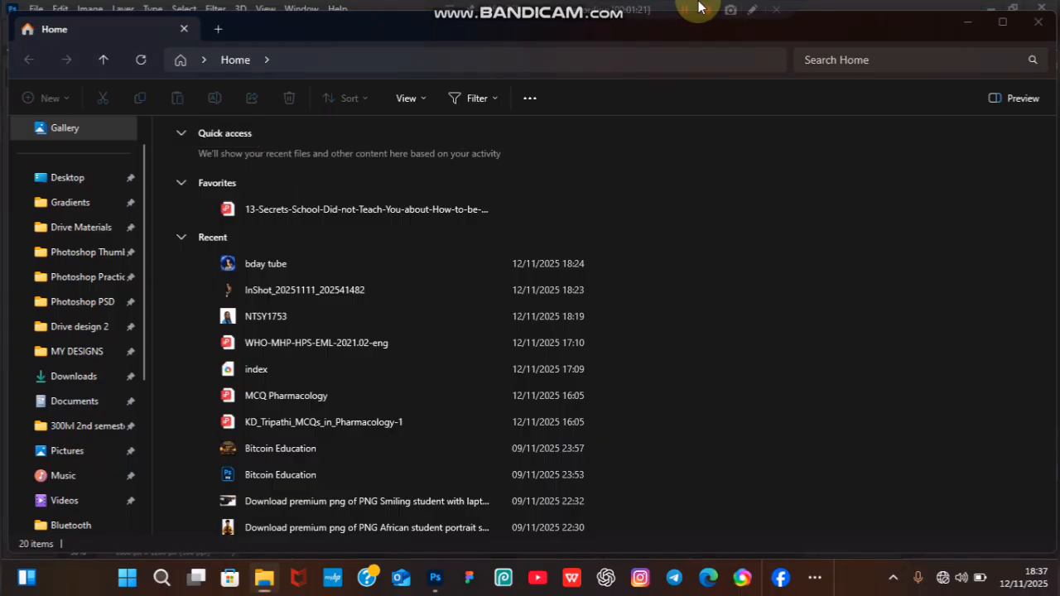
left_click(687, 11)
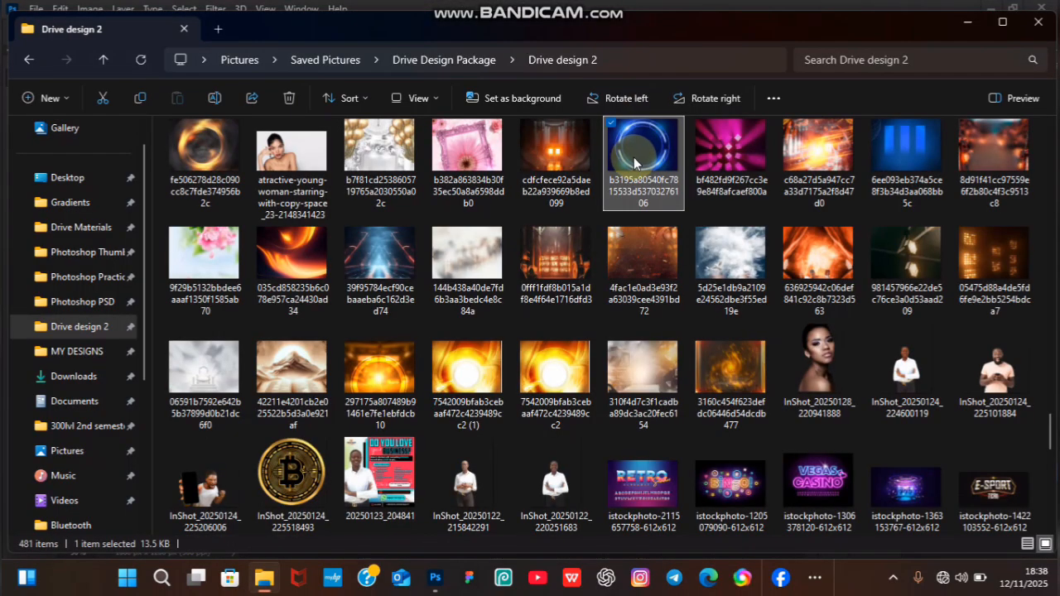
left_click_drag(636, 160, 476, 344)
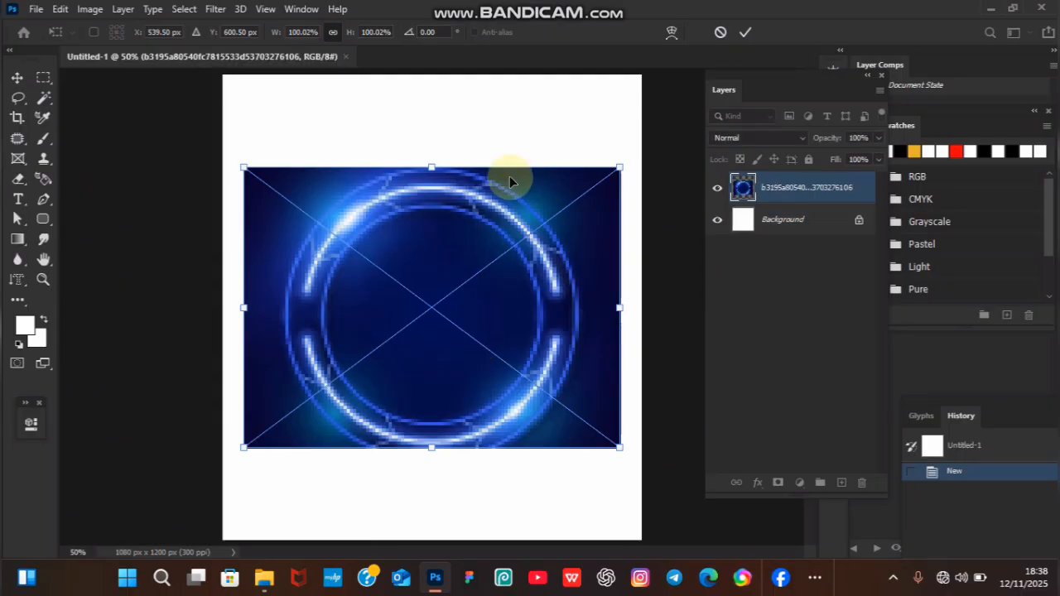
Enlarge the placed ring background to about 194% so it covers the whole canvas, and commit the placement.
mouse_move(431, 164)
left_mouse_down()
mouse_move(433, 16)
mouse_move(440, 177)
left_mouse_up()
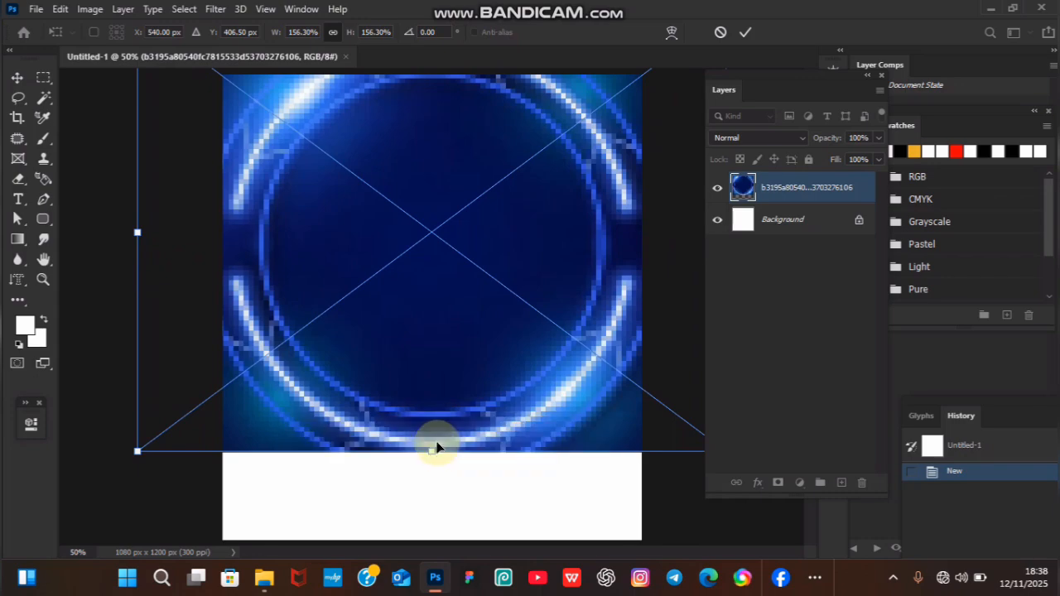
left_click_drag(433, 449, 438, 551)
left_click_drag(455, 417, 458, 440)
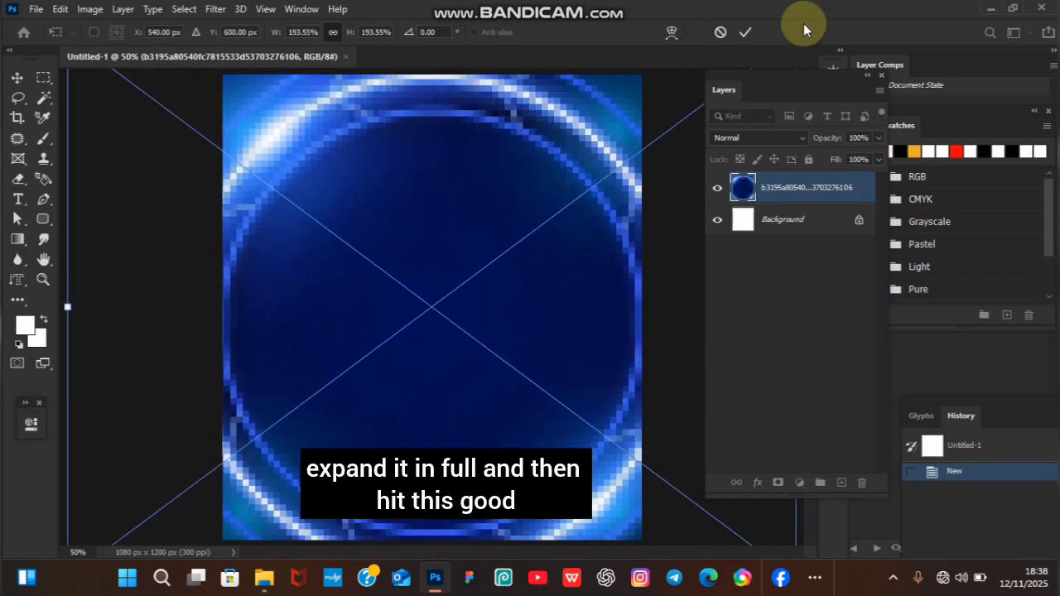
left_click(746, 31)
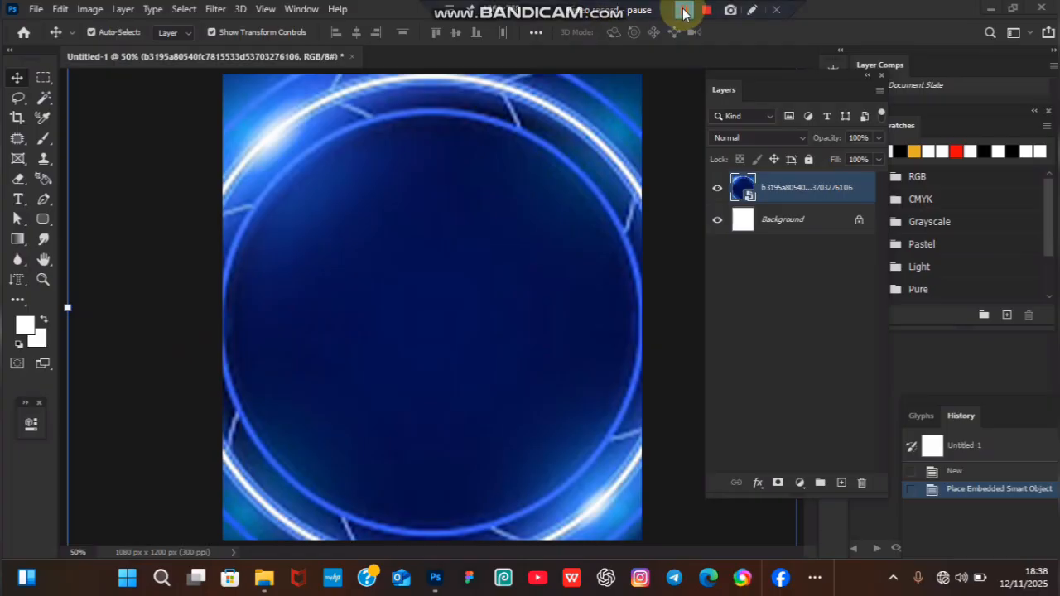
Place the InShot_20251111_202541482 cutout of the woman from the Bluetooth folder above the ring background.
left_click(684, 12)
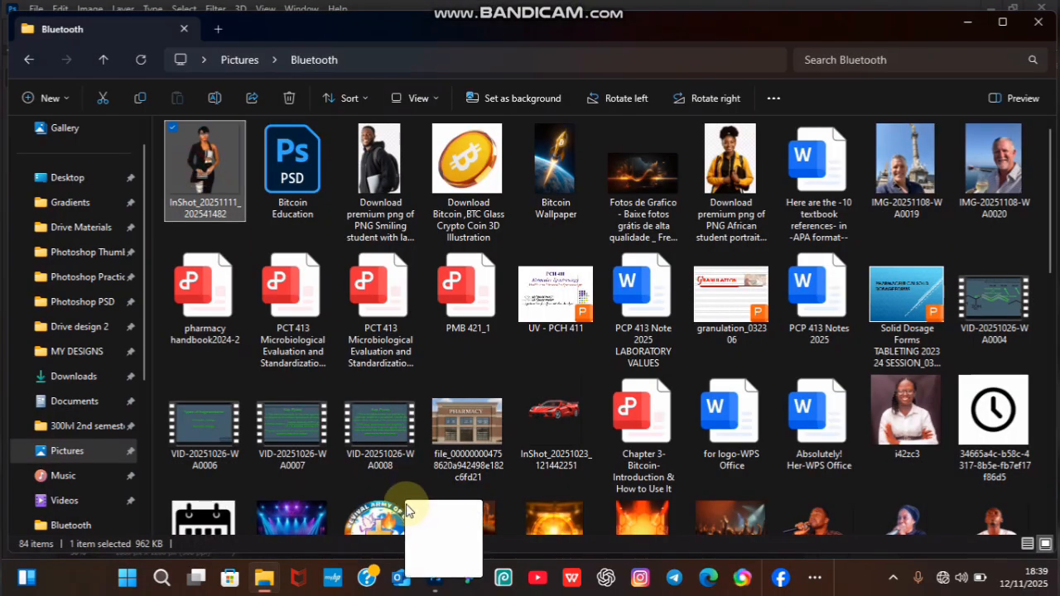
left_click(435, 573)
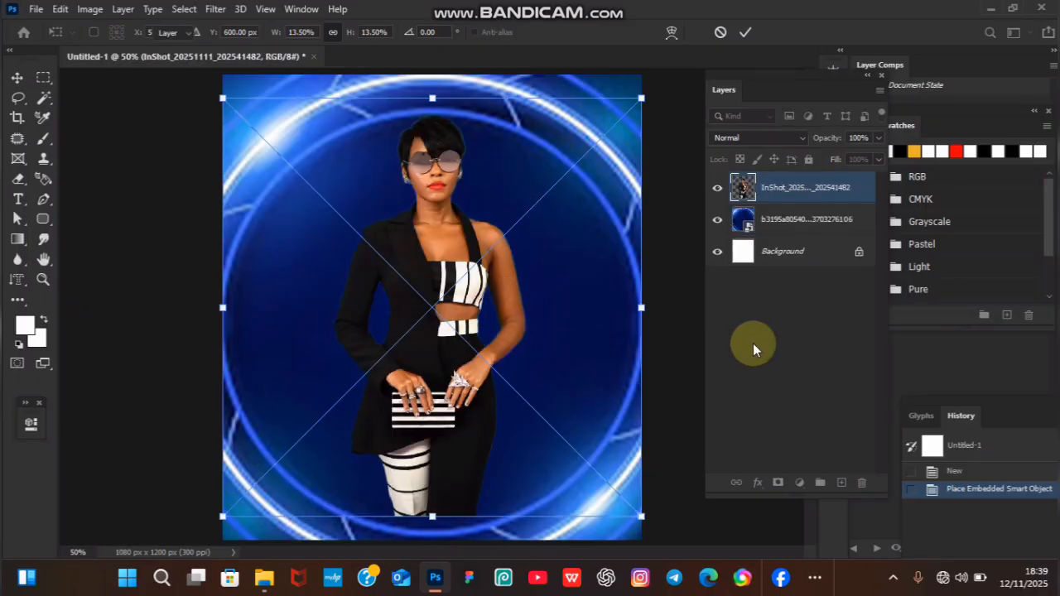
key("Return")
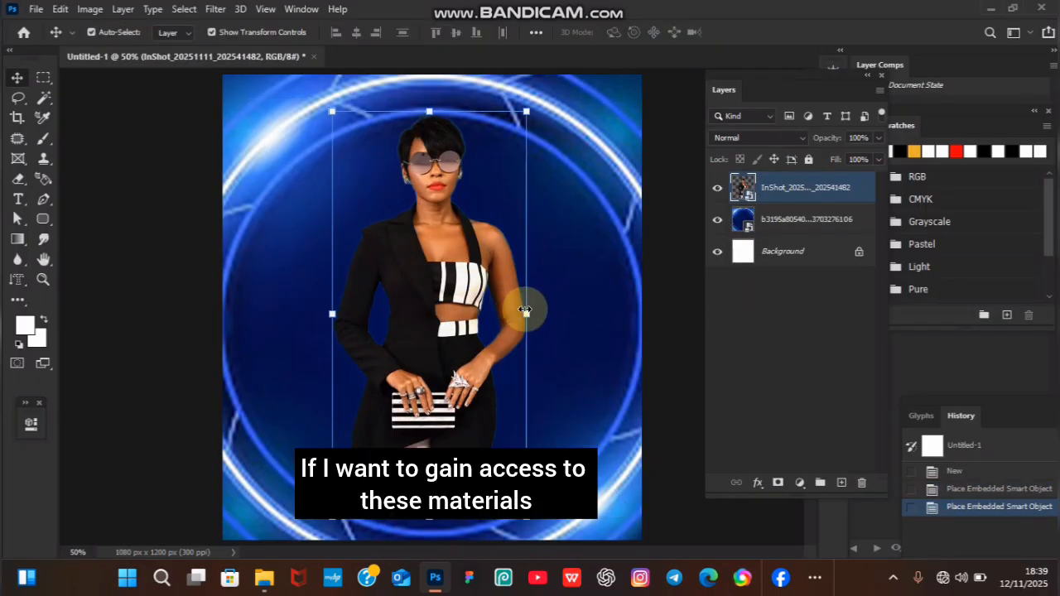
Scale the woman cutout to about 20% and centre it horizontally, with her head inside the ring and her legs below the canvas edge.
left_click_drag(527, 313, 481, 339)
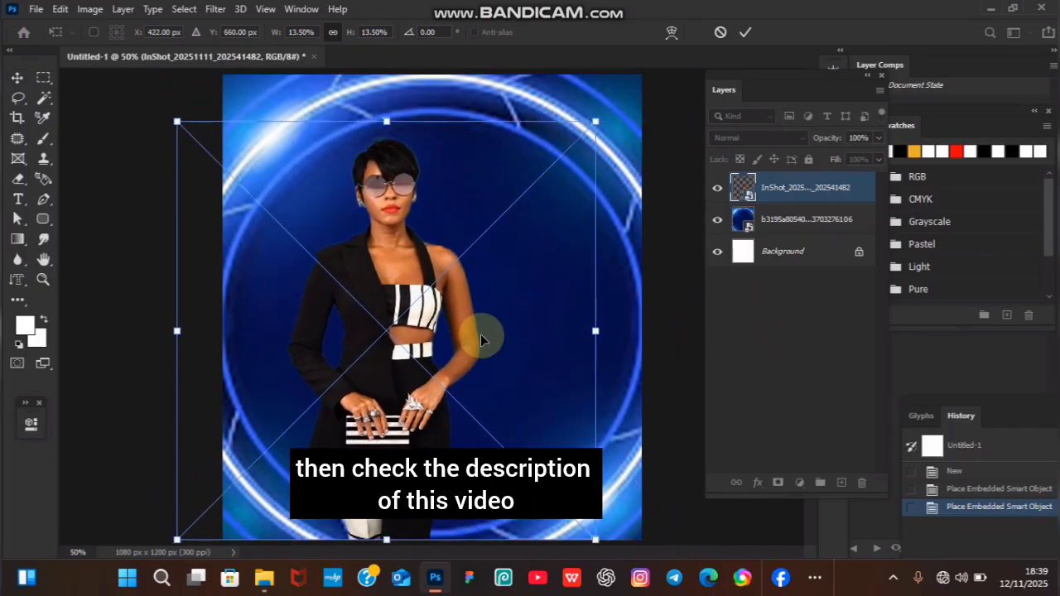
left_click_drag(386, 124, 386, 56)
left_click_drag(390, 256, 428, 334)
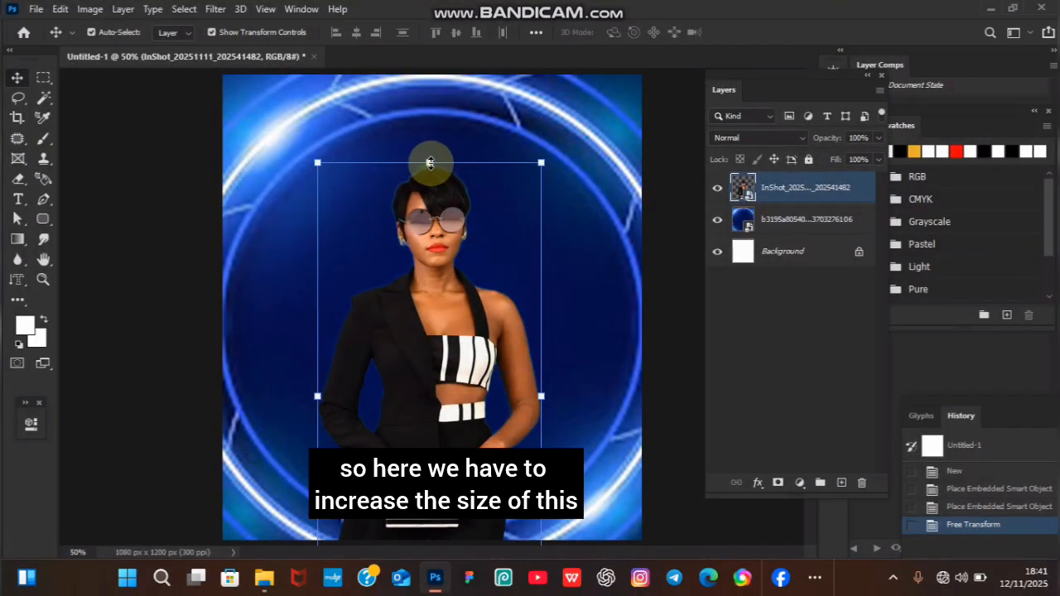
left_click_drag(430, 163, 439, 83)
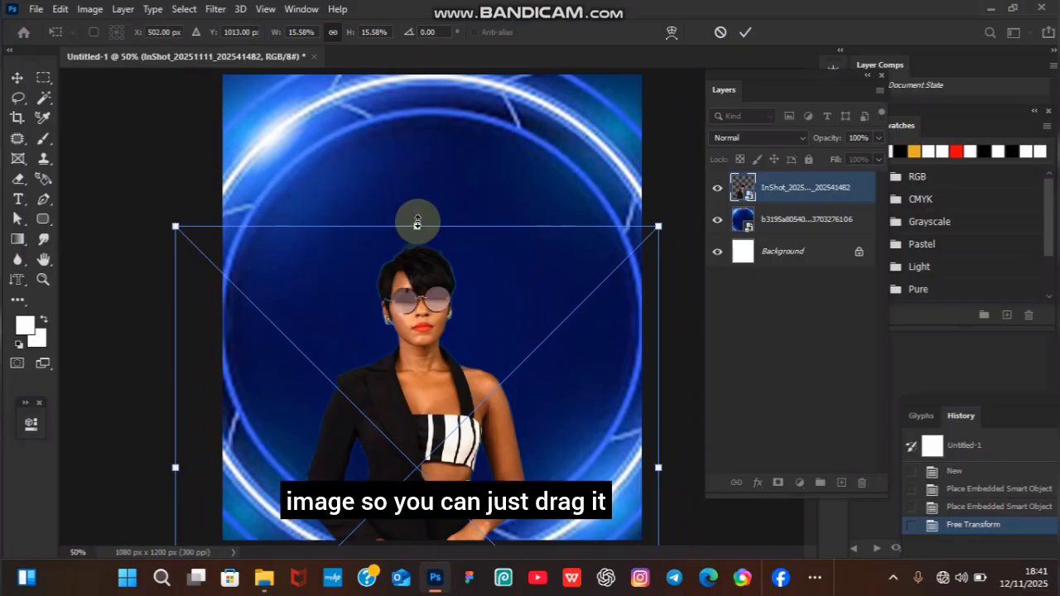
left_click_drag(418, 224, 443, 86)
left_click_drag(418, 243, 434, 268)
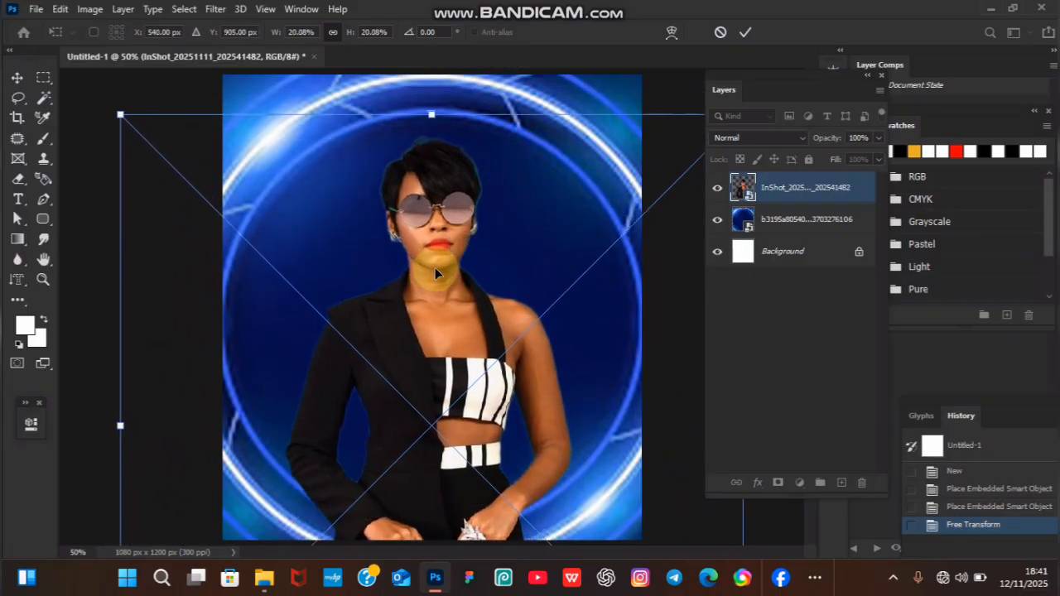
key("Return")
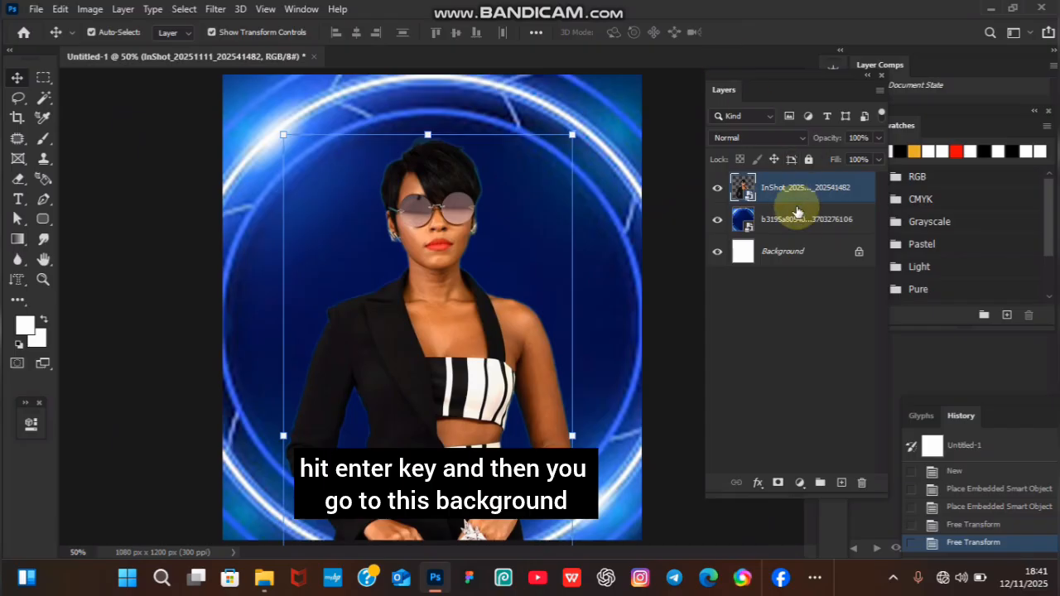
Duplicate the ring background layer and move the copy above the woman layer.
left_click(799, 227)
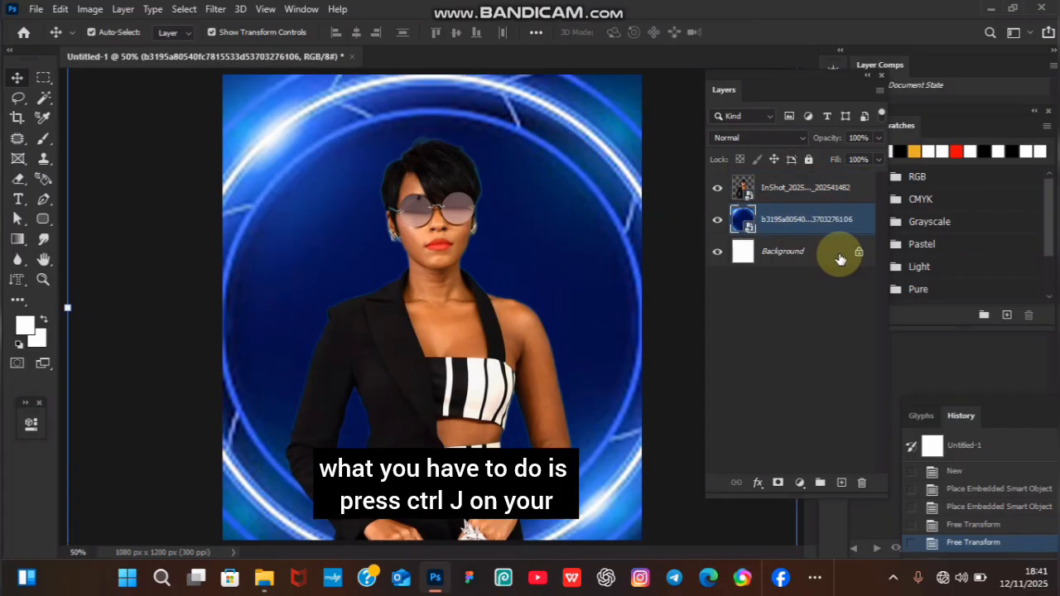
key("ctrl+j")
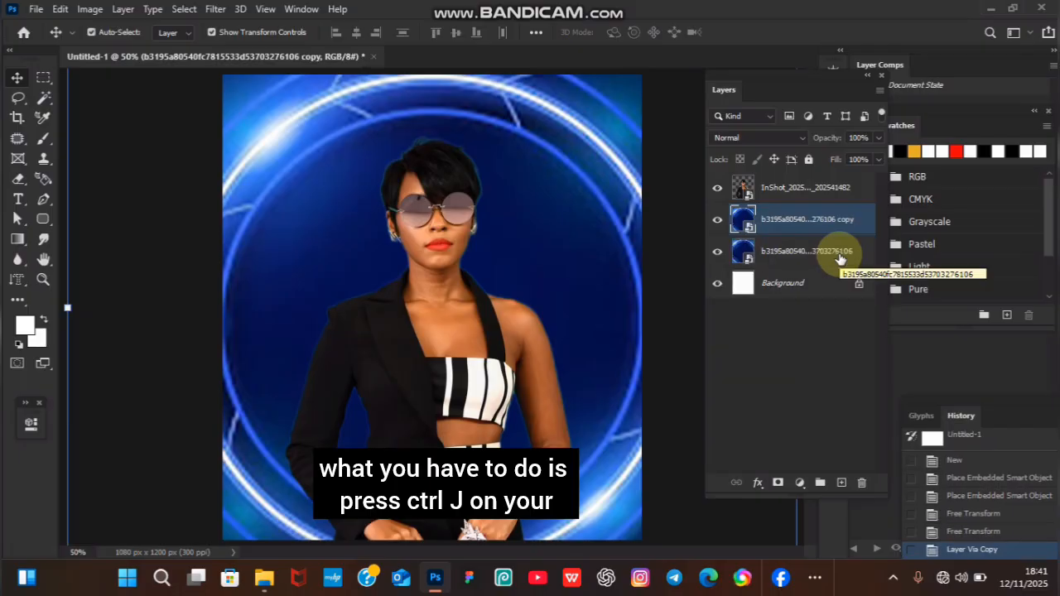
left_click_drag(806, 222, 795, 185)
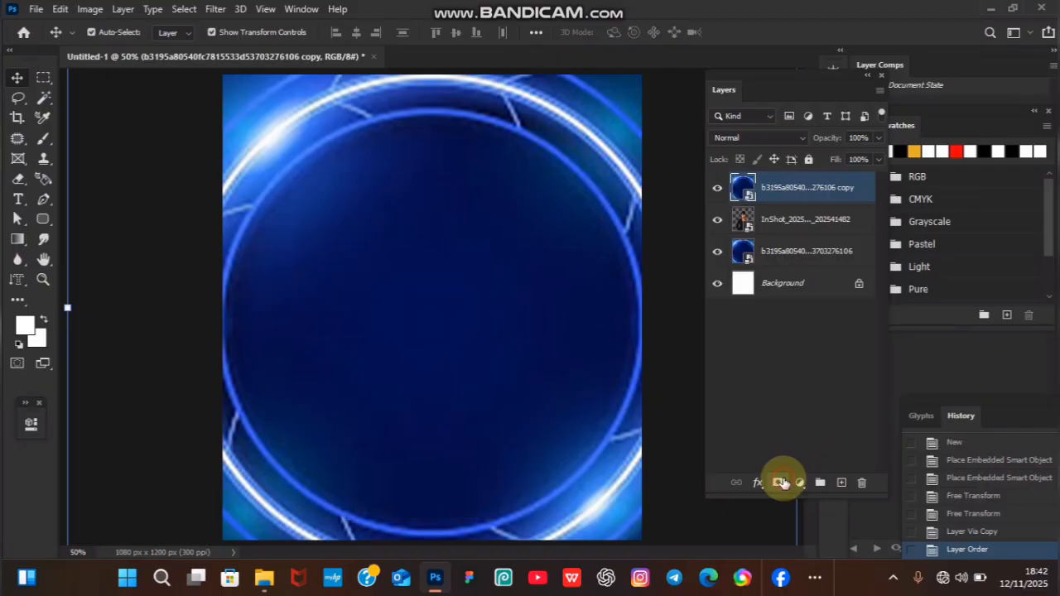
Add a layer mask to the background copy and paint black with a soft 900 px brush to reveal the woman's upper body.
left_click(782, 483)
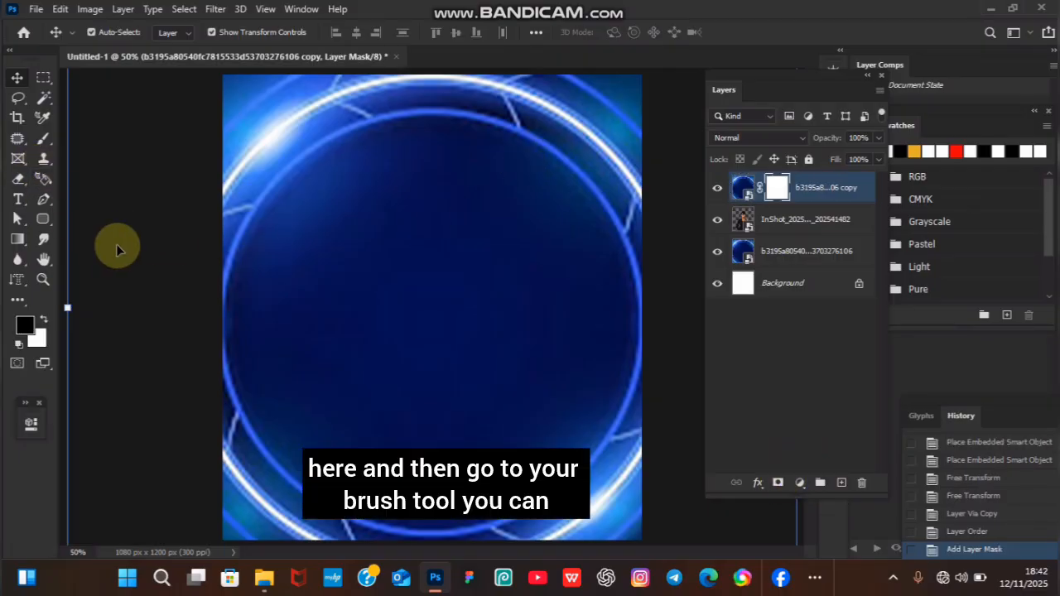
key("b")
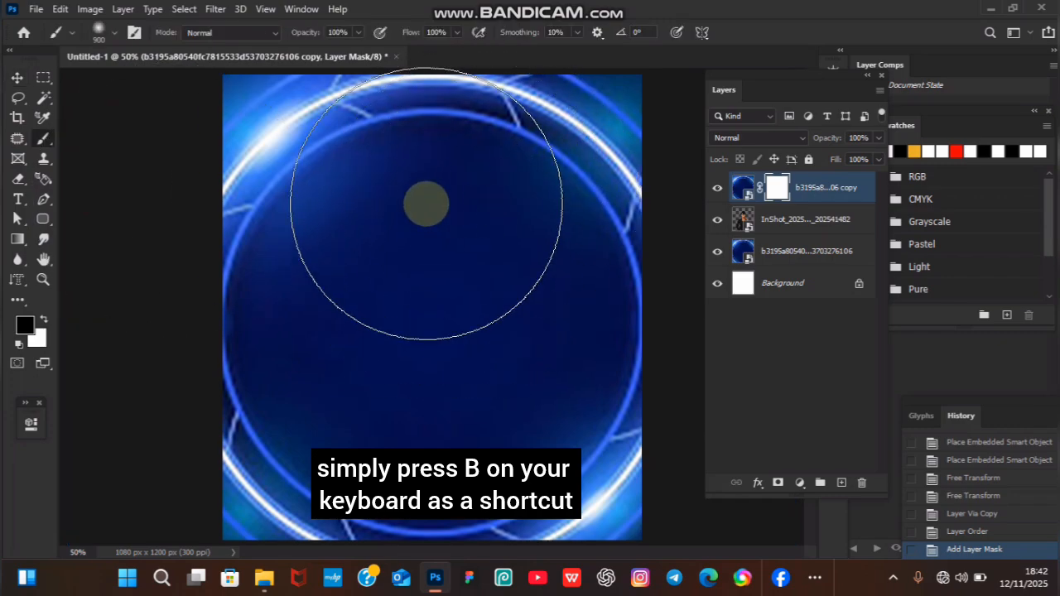
mouse_move(433, 142)
left_mouse_down()
mouse_move(470, 125)
mouse_move(478, 82)
mouse_move(553, 81)
mouse_move(263, 91)
mouse_move(431, 139)
mouse_move(406, 149)
left_mouse_up()
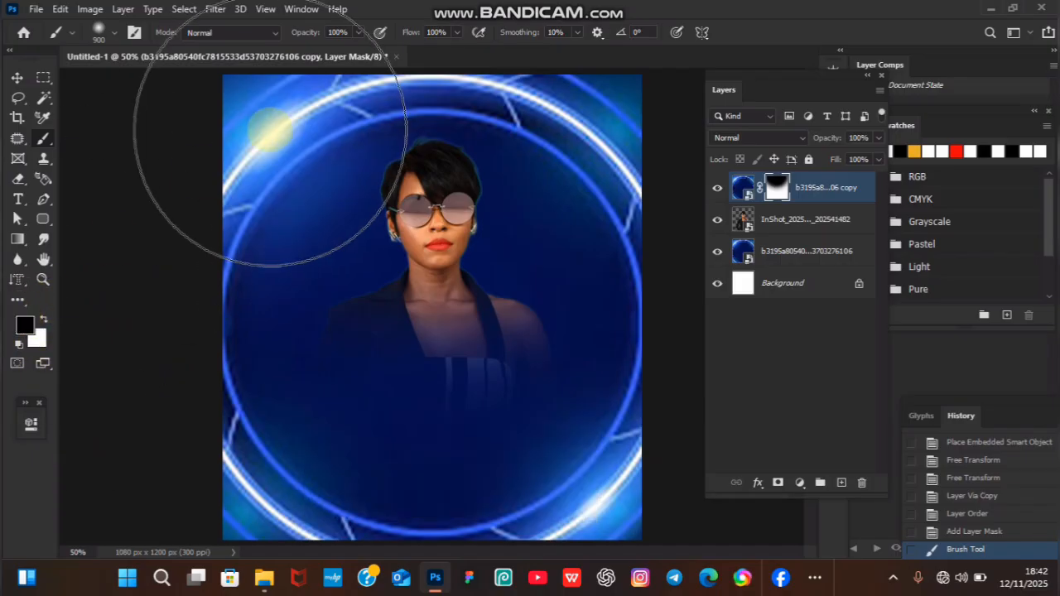
mouse_move(459, 174)
left_mouse_down()
mouse_move(444, 255)
mouse_move(356, 284)
mouse_move(426, 177)
mouse_move(544, 202)
mouse_move(461, 223)
mouse_move(362, 227)
left_mouse_up()
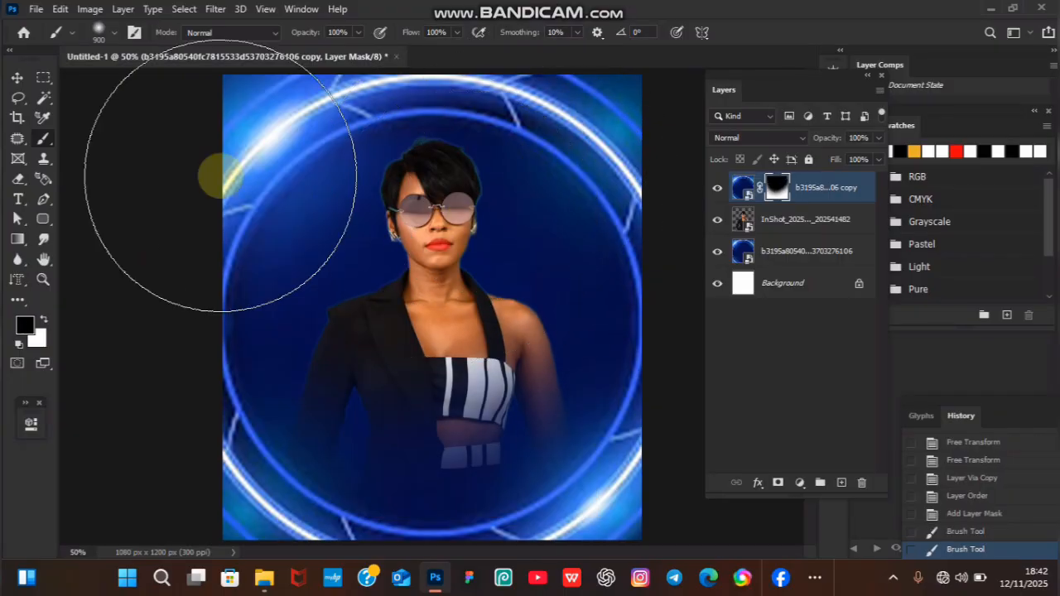
Lock the masked background copy completely and select the woman layer.
left_click(18, 79)
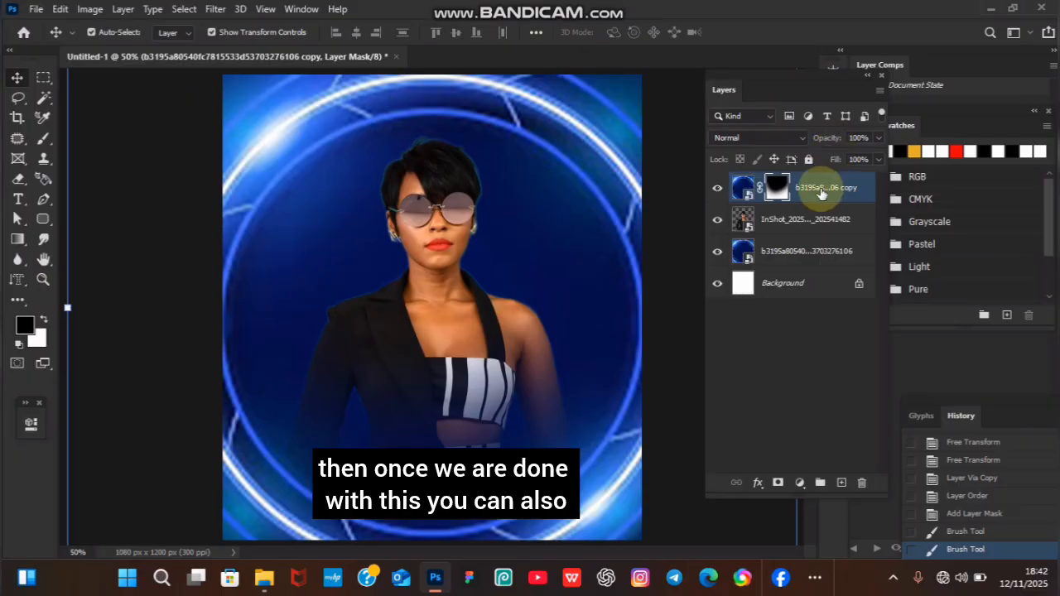
left_click(808, 159)
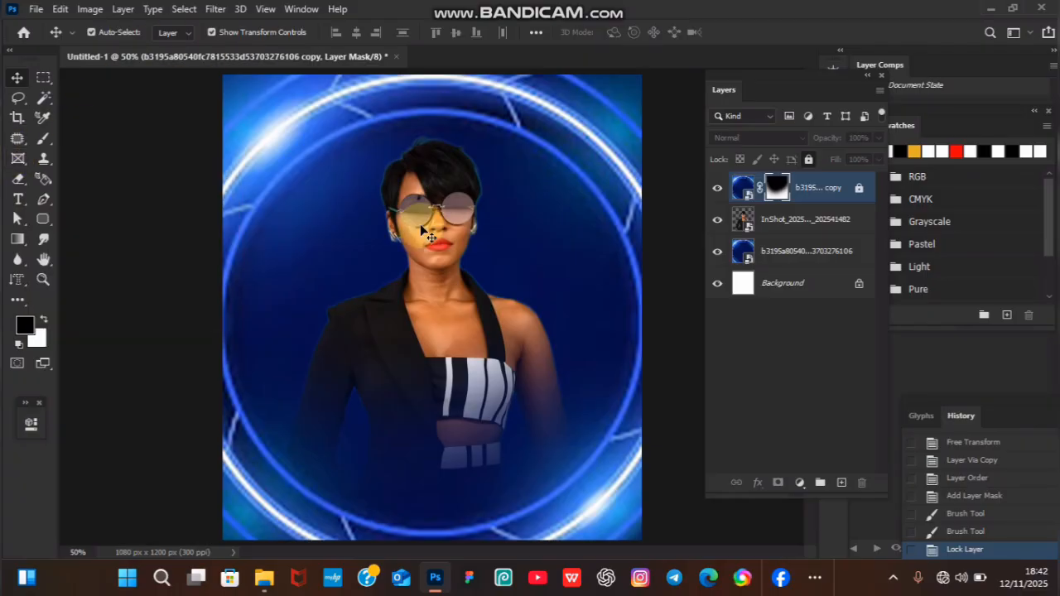
left_click(442, 198)
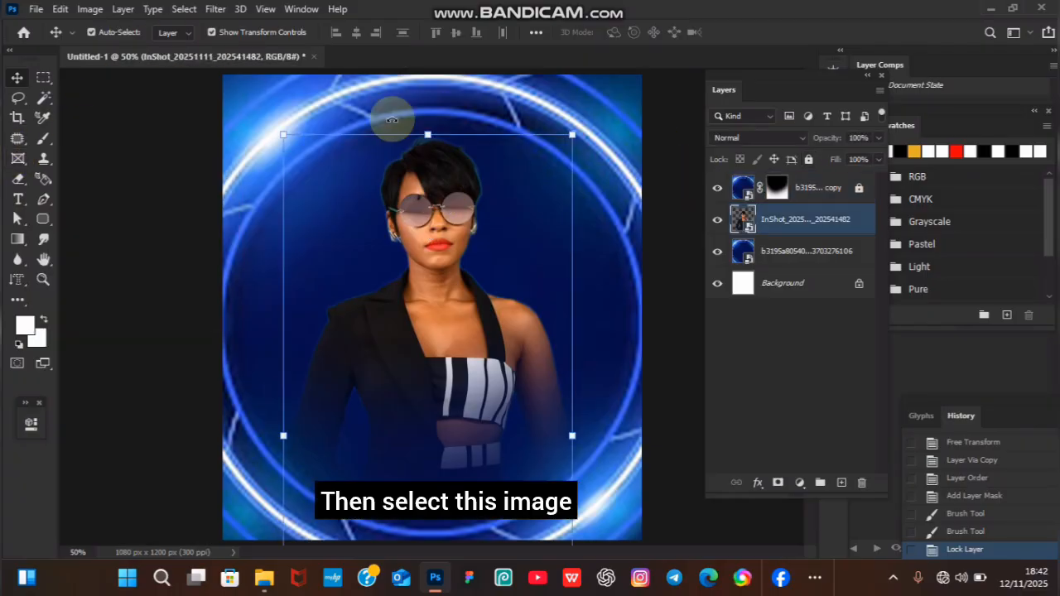
Examine the woman cutout's edges and sharpness at close and overall views.
key("ctrl+plus")
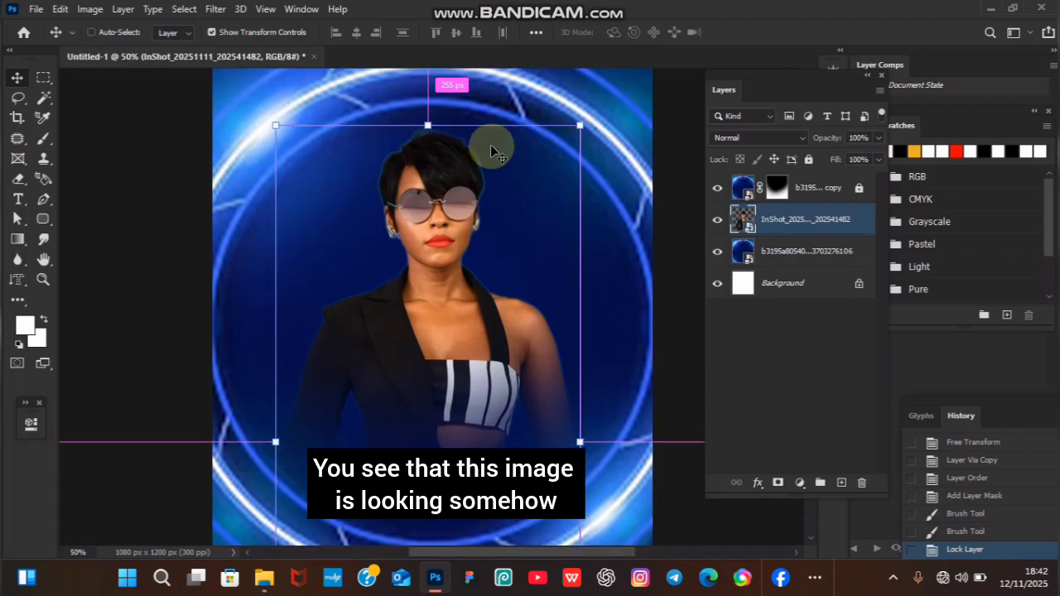
key("ctrl+plus")
key("ctrl+plus")
key("ctrl+plus")
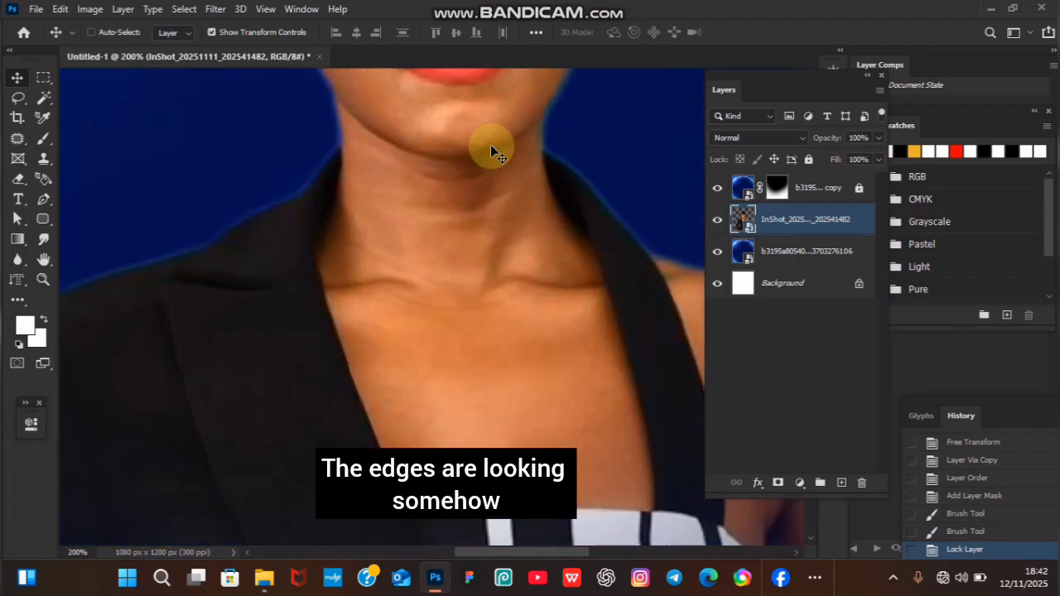
key("ctrl+minus")
key("ctrl+minus")
key("ctrl+minus")
key("ctrl+plus")
key("ctrl+plus")
key("ctrl+minus")
key("ctrl+minus")
key("ctrl+minus")
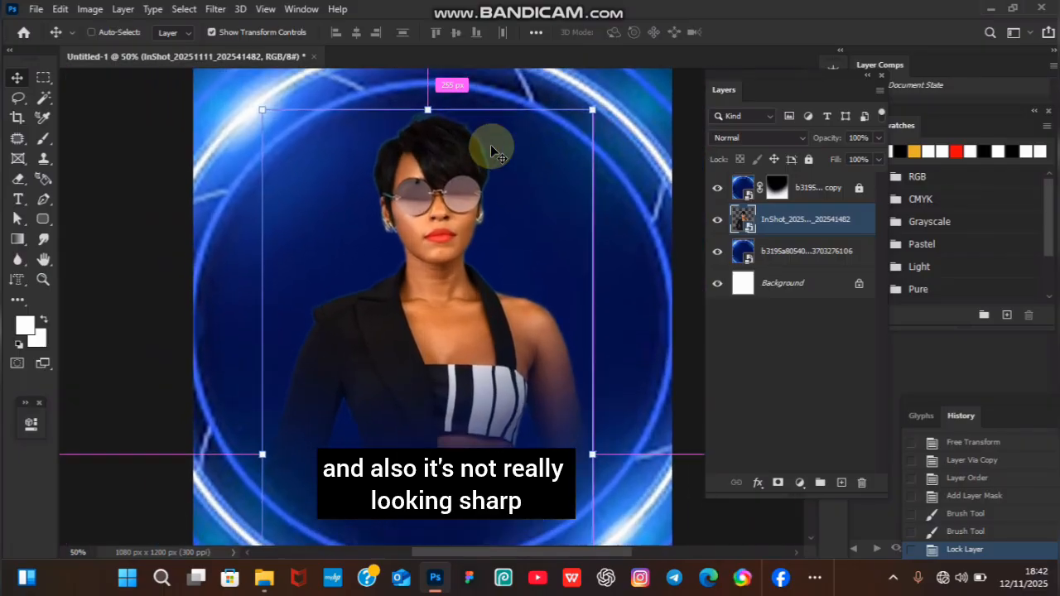
key("ctrl+plus")
key("ctrl+minus")
key("ctrl+minus")
key("ctrl+minus")
key("ctrl+plus")
key("ctrl+plus")
key("ctrl+minus")
key("ctrl+plus")
key("ctrl+plus")
key("ctrl+plus")
key("ctrl+plus")
key("ctrl+minus")
key("ctrl+minus")
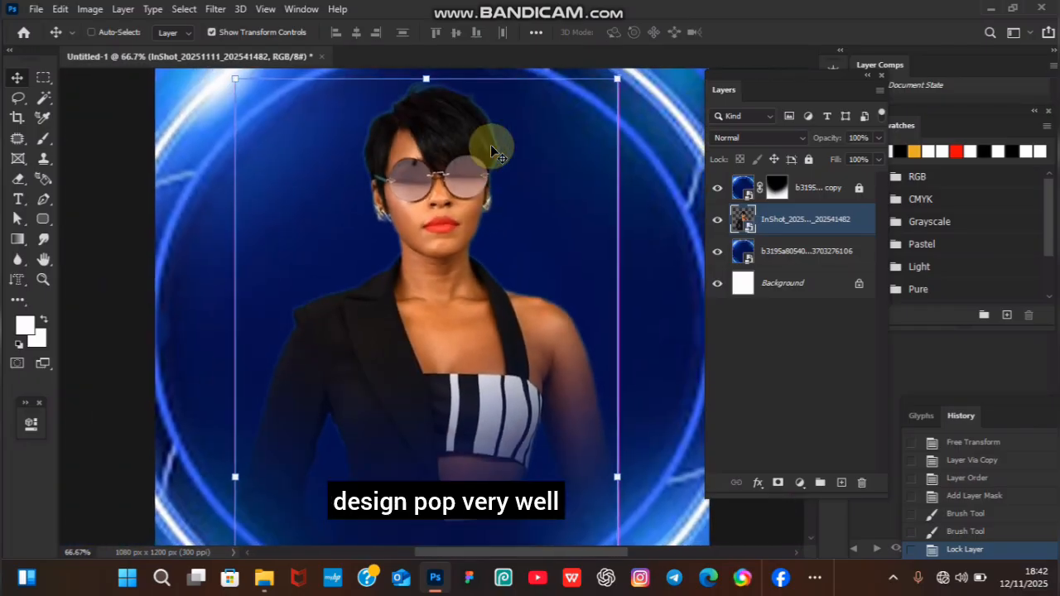
key("ctrl+minus")
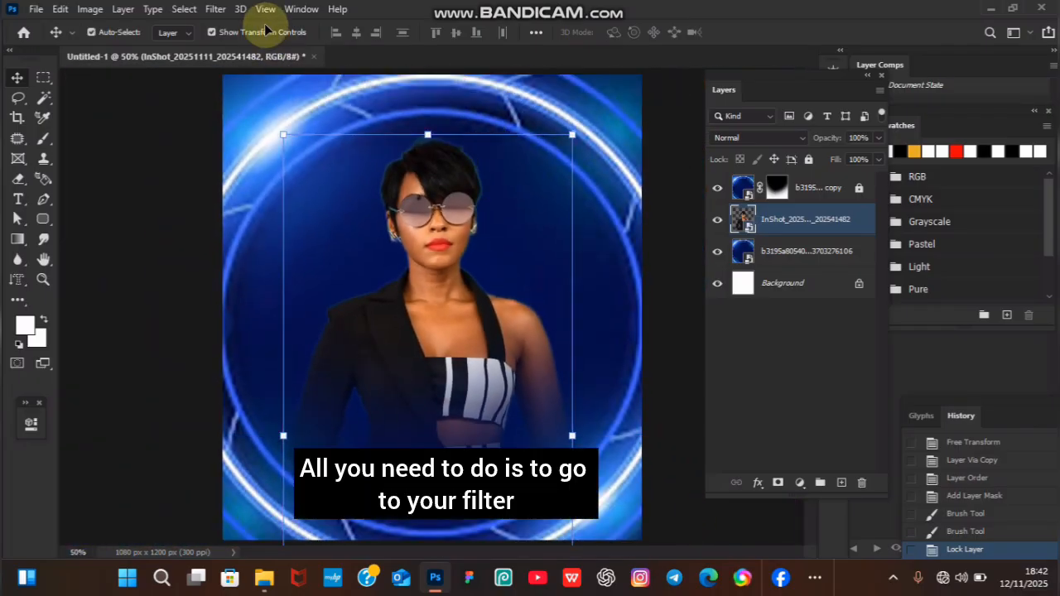
Open the Camera Raw Filter on the woman layer and set Temperature to +18, Texture to +47 and Clarity to +37.
left_click(214, 9)
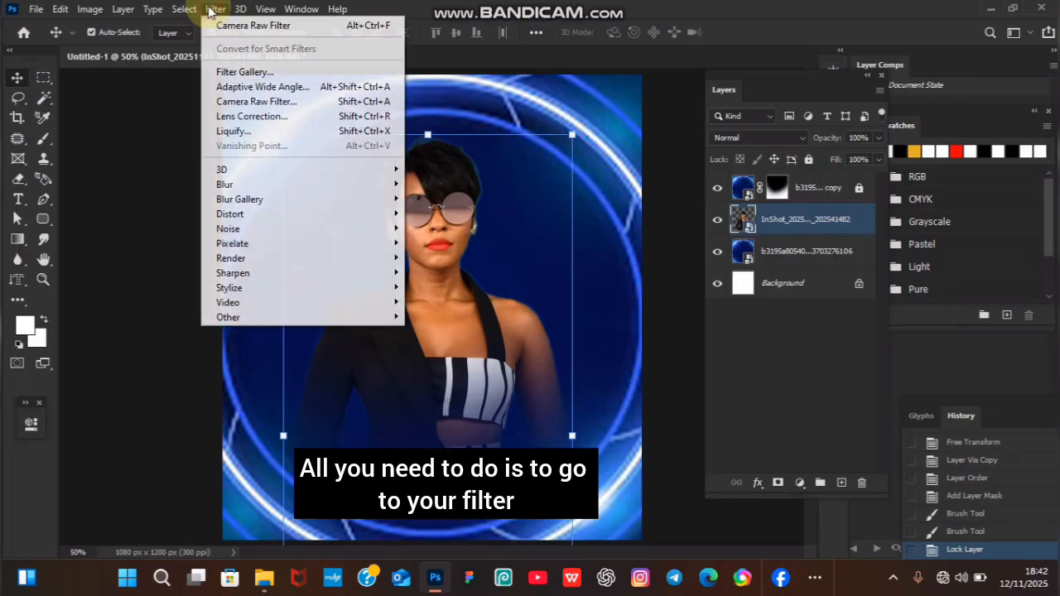
left_click(278, 102)
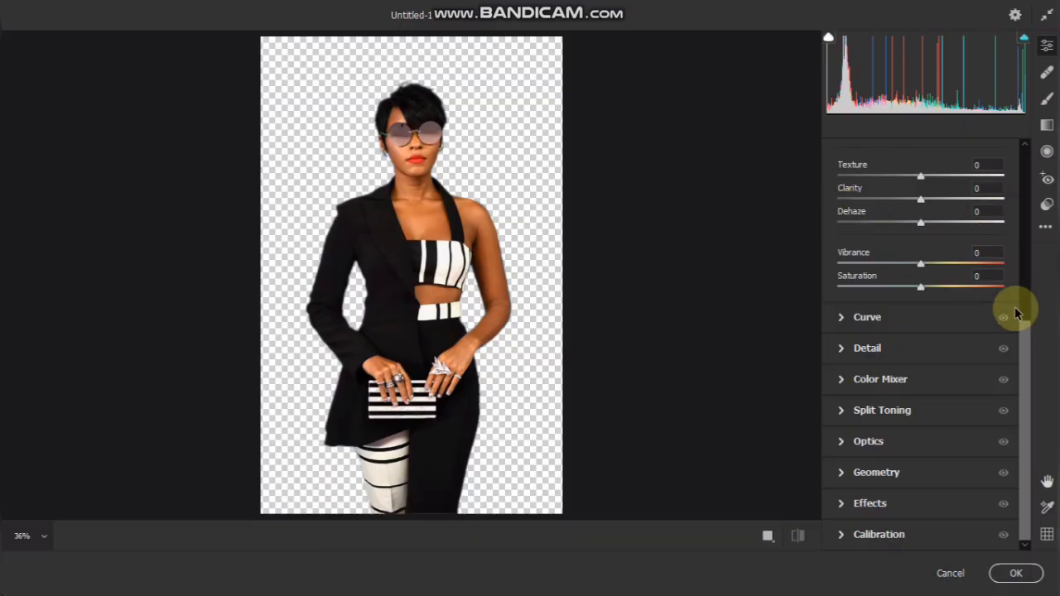
left_click_drag(1021, 329, 998, 154)
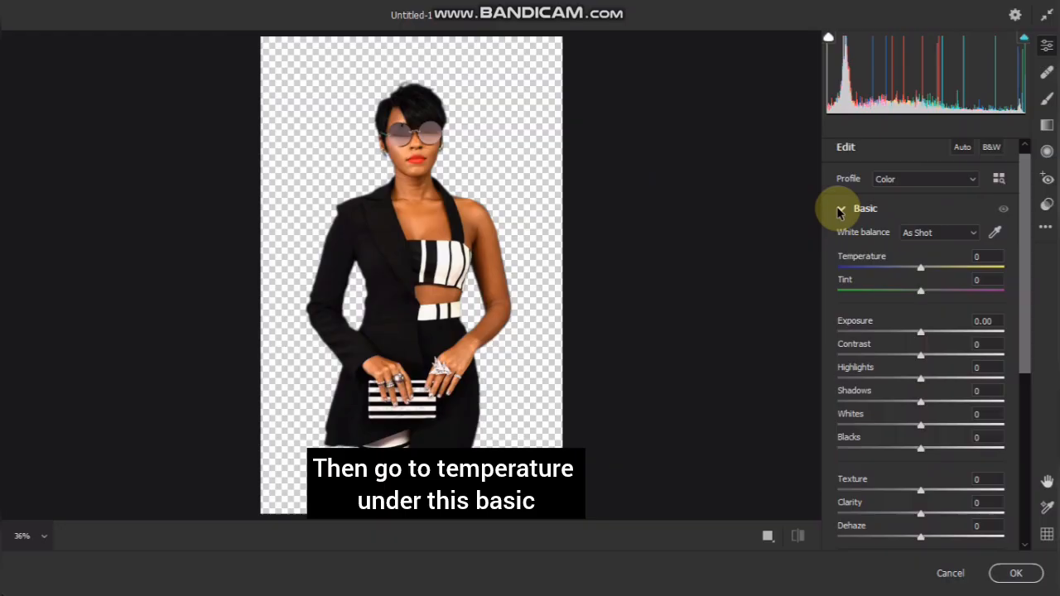
left_click(839, 210)
left_click(839, 209)
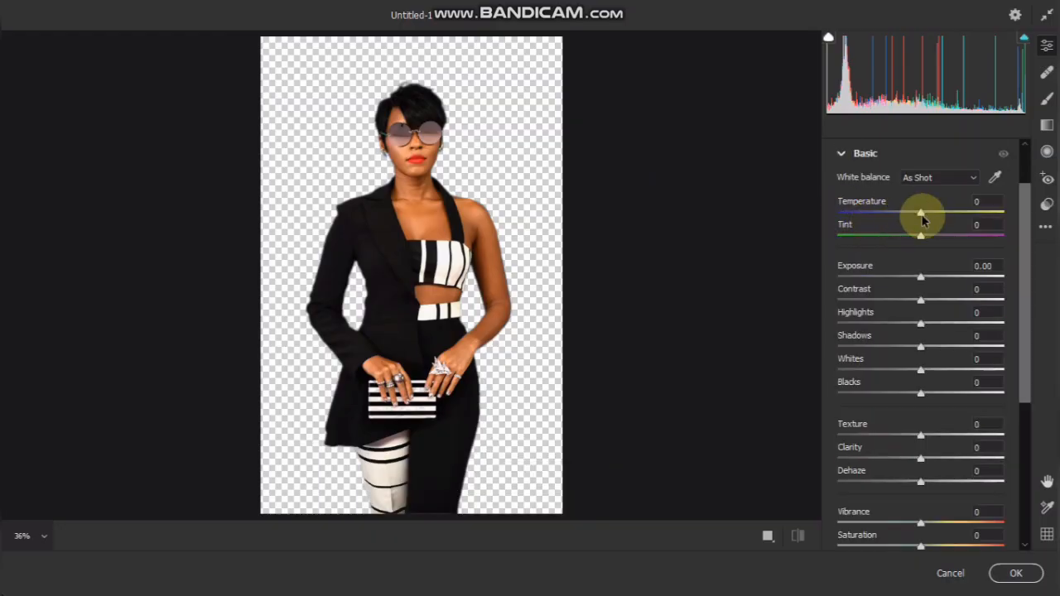
left_click_drag(921, 214, 936, 213)
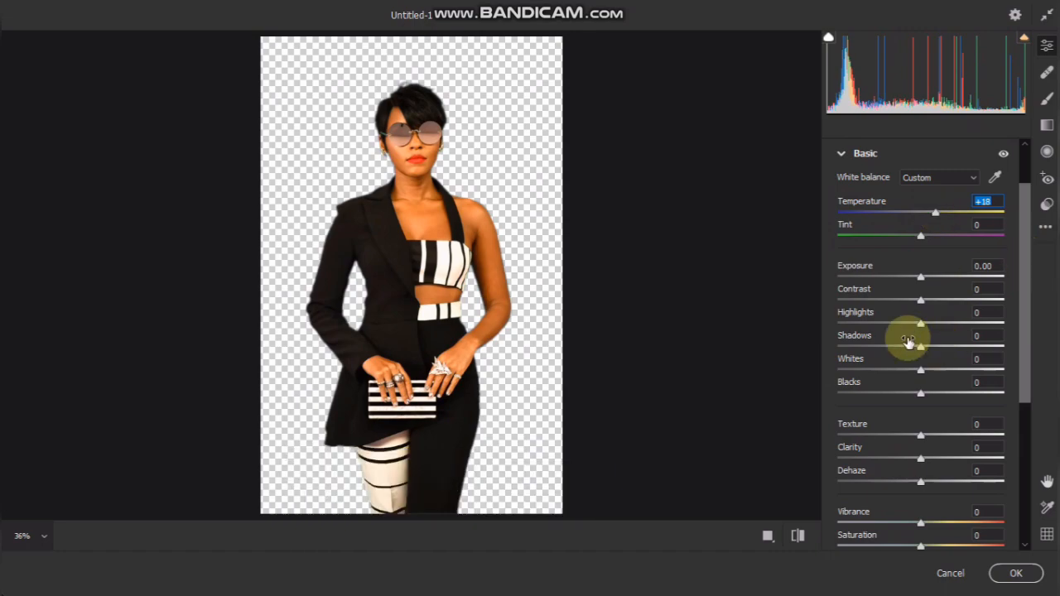
left_click_drag(921, 439, 959, 433)
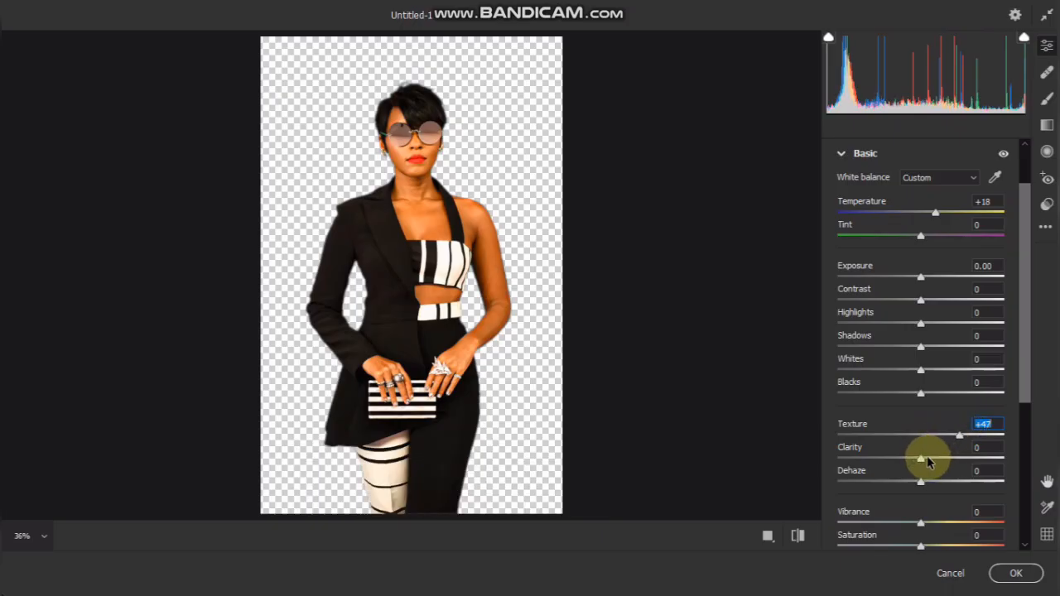
left_click_drag(921, 461, 952, 458)
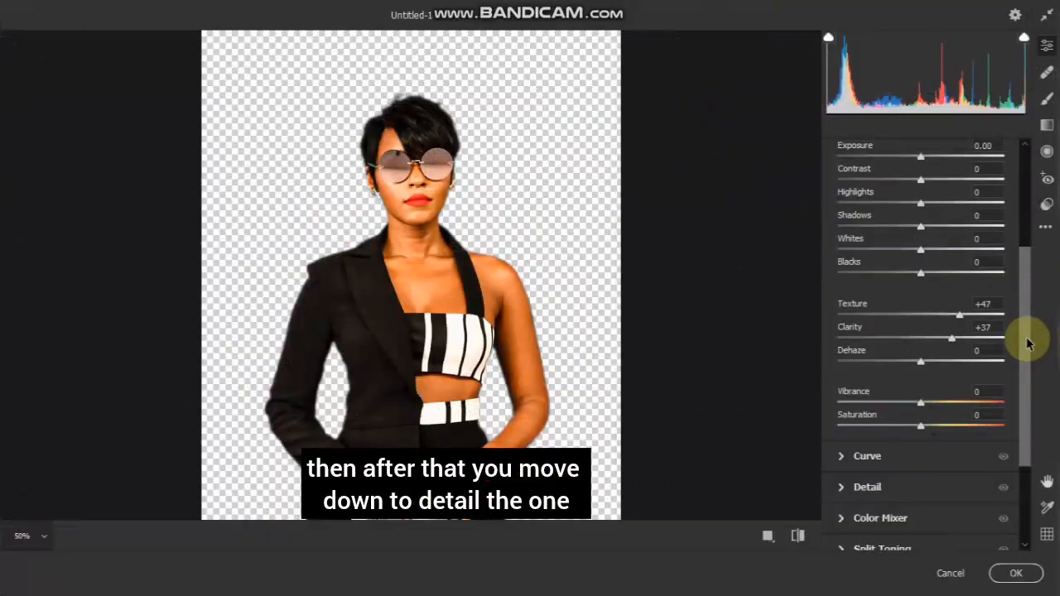
Set the Camera Raw Detail values to Sharpening 48 and Noise Reduction 41, and apply the filter.
left_click_drag(1025, 340, 1027, 435)
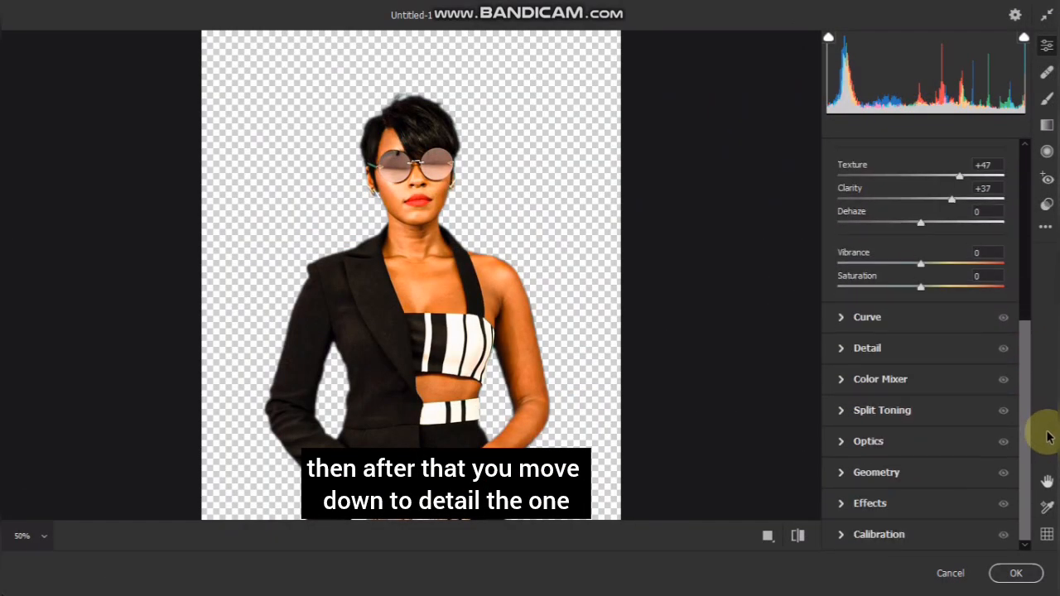
left_click(845, 352)
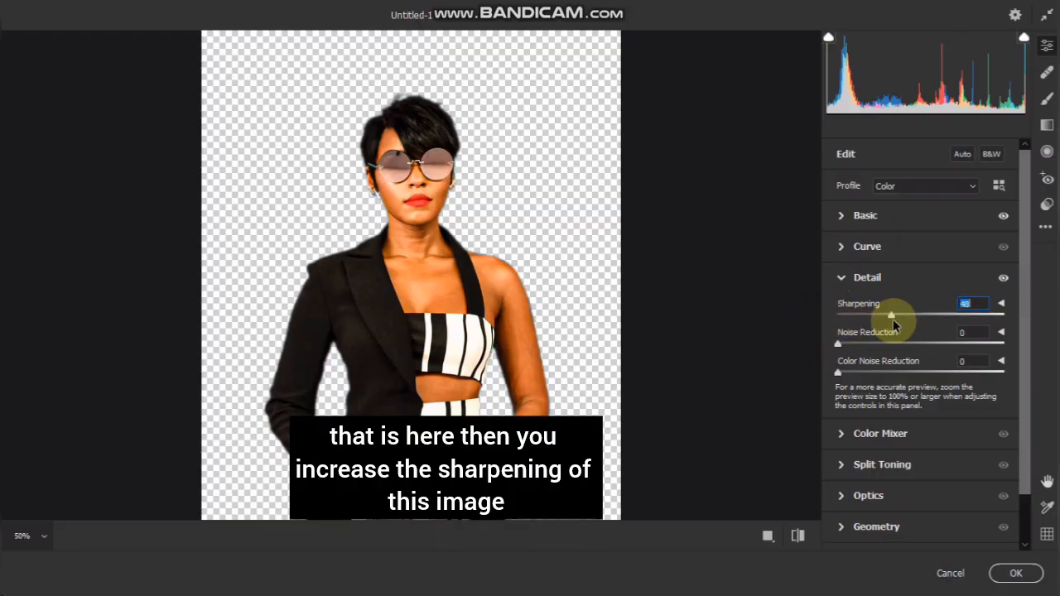
left_click_drag(838, 344, 909, 352)
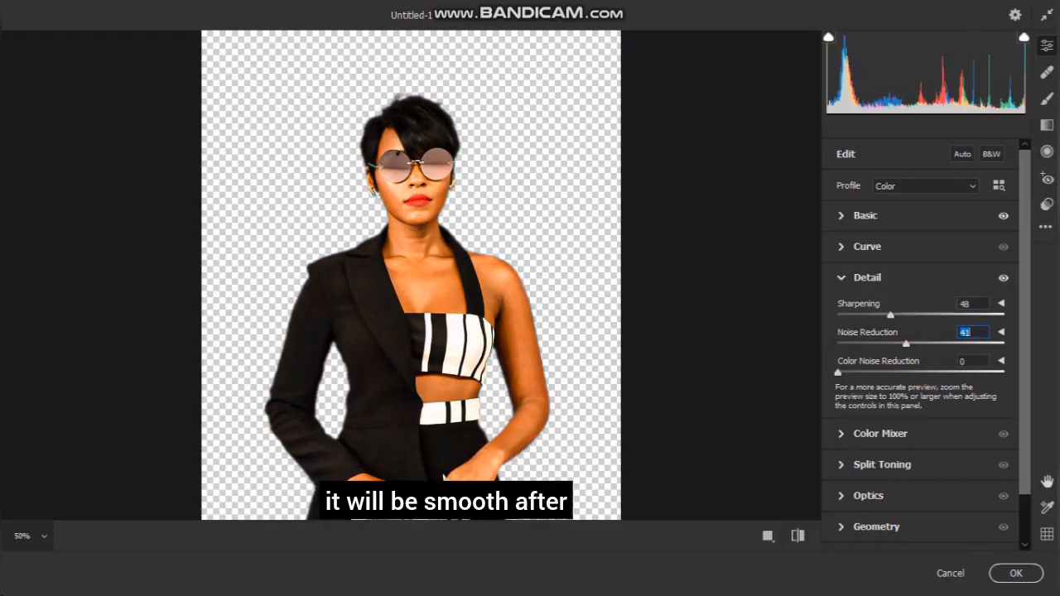
left_click(1019, 573)
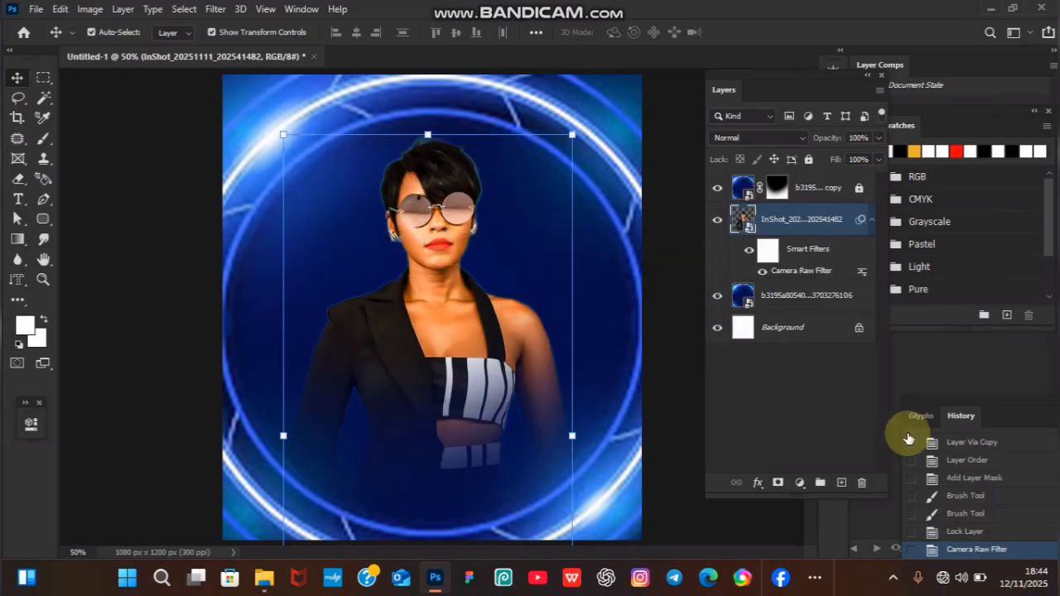
Examine the filtered woman's skin, clothing and edges at close and overall views.
key("ctrl+equal")
key("ctrl+equal")
key("ctrl+equal")
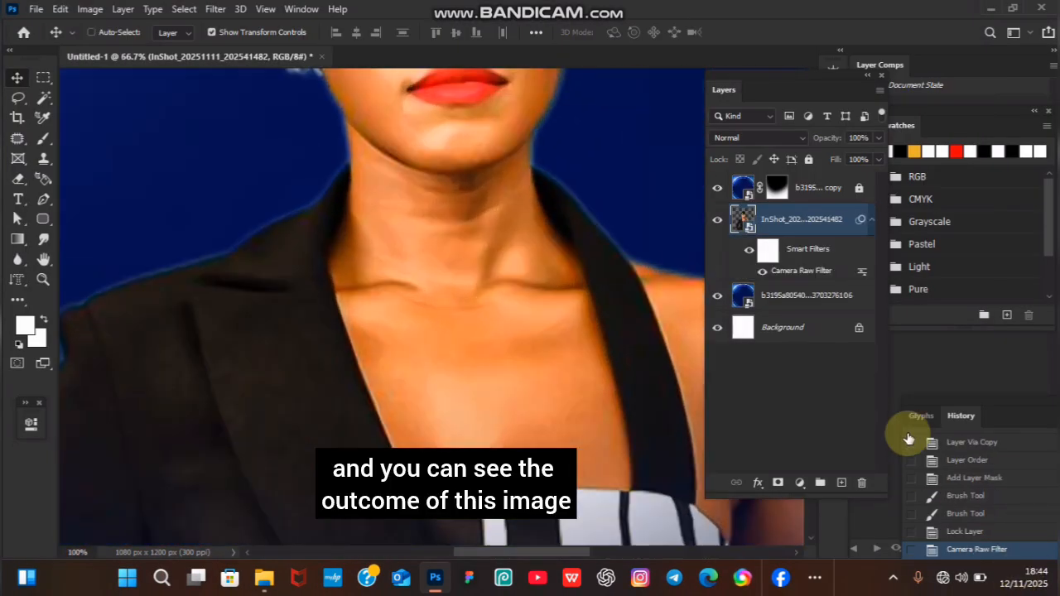
key("ctrl+minus")
key("ctrl+minus")
key("ctrl+minus")
key("ctrl+minus")
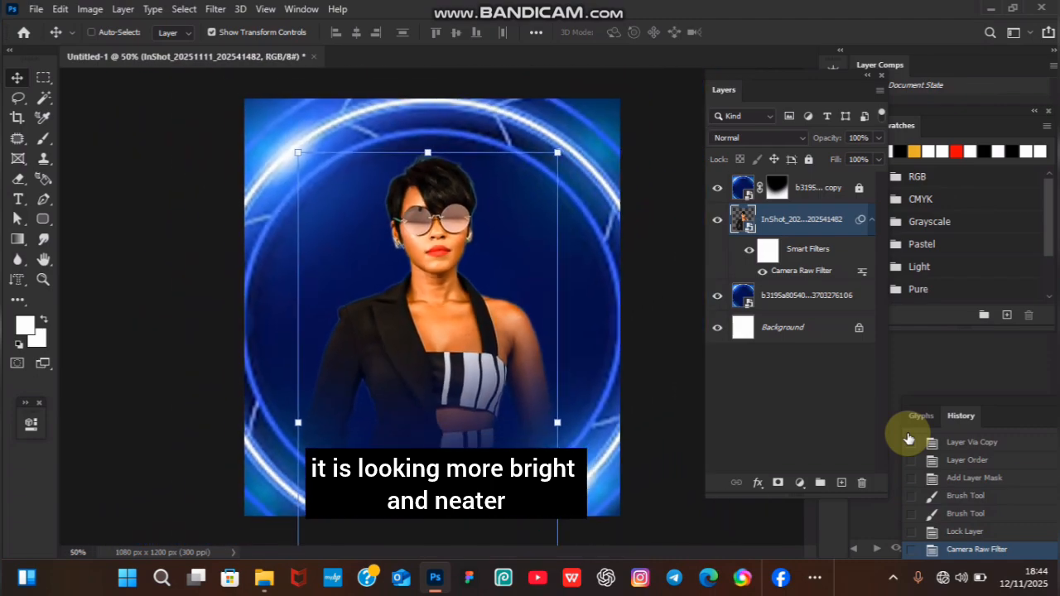
key("ctrl+equal")
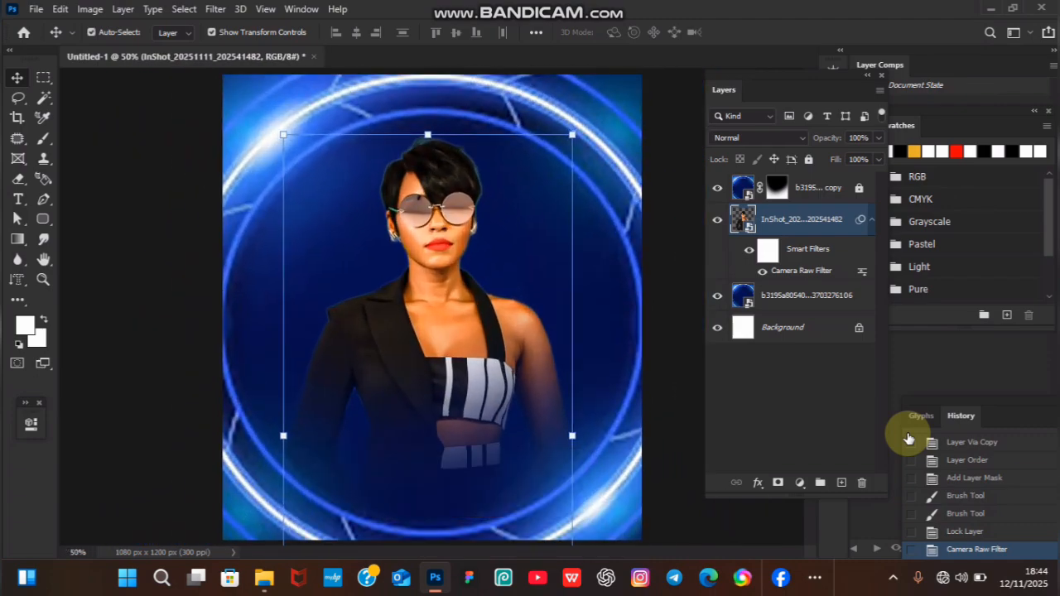
Add the two-line text BIRTH DAY above the masked background copy in white 20 pt Franklin Gothic Heavy with faux bold.
left_click(810, 187)
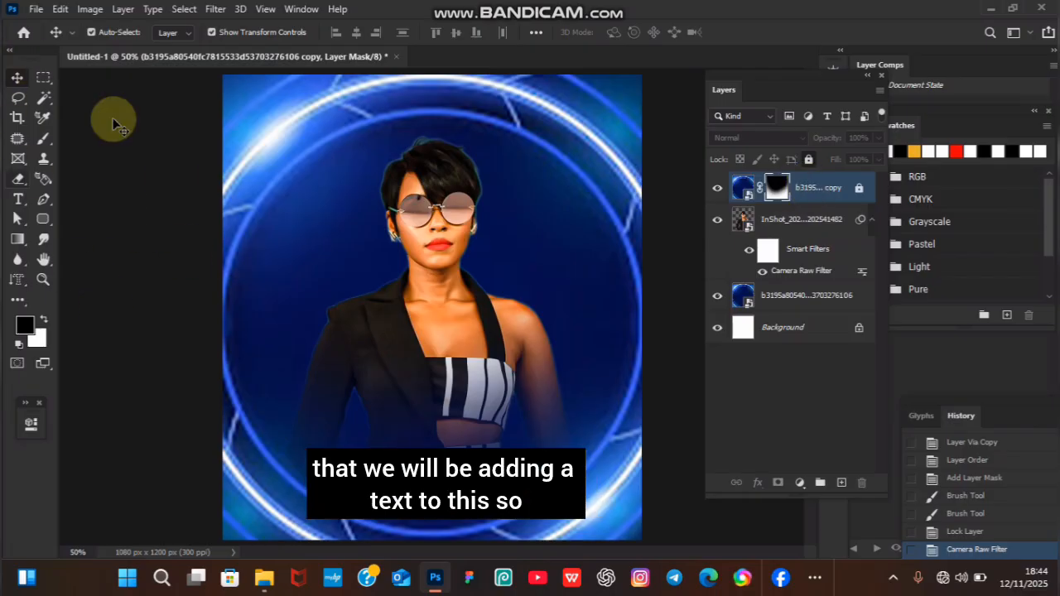
left_click(21, 199)
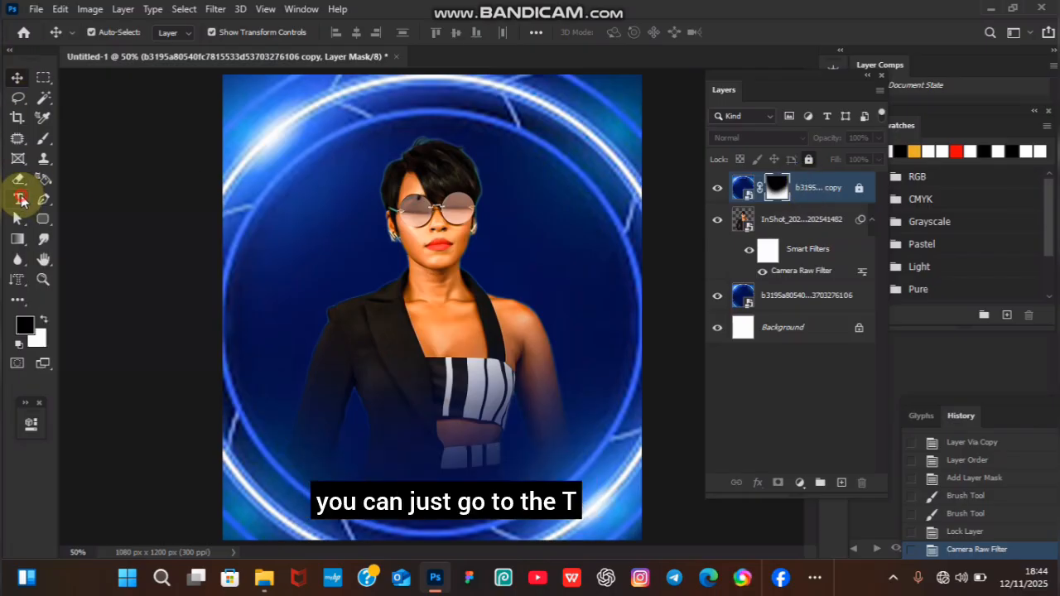
left_click(338, 410)
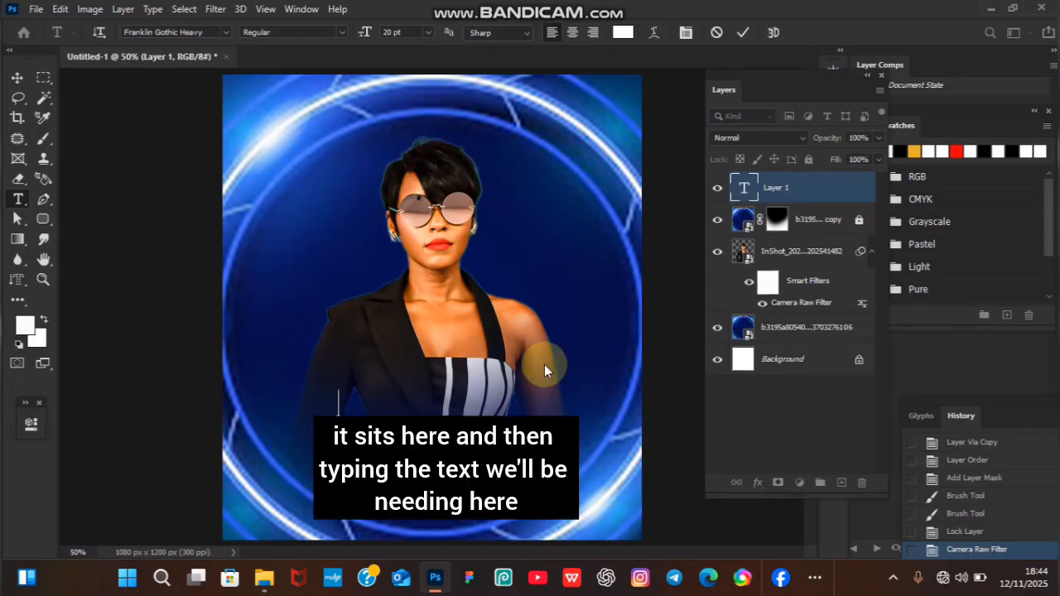
type("Happy")
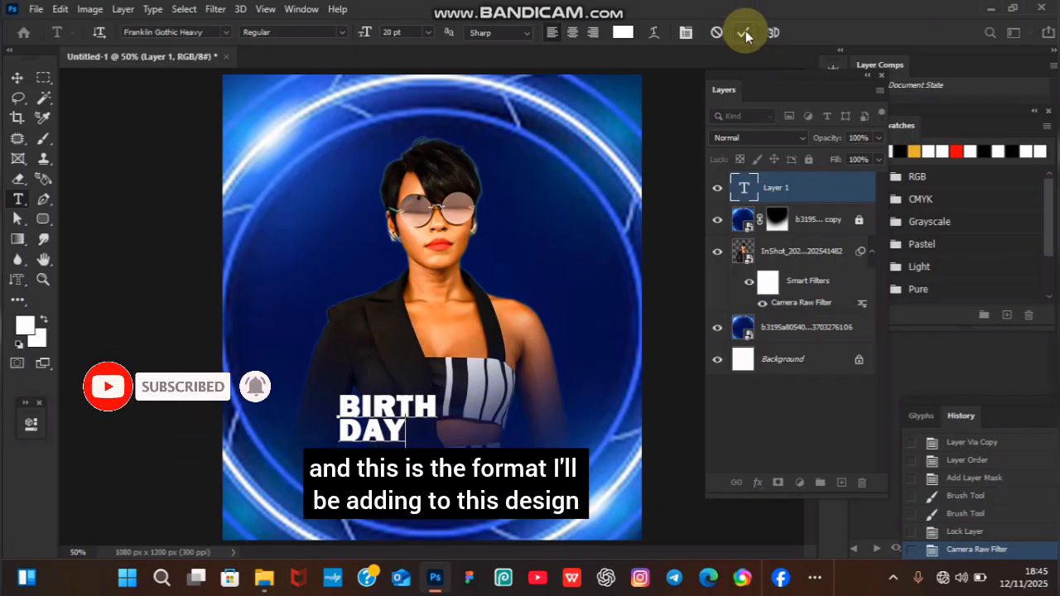
left_click_drag(338, 394, 405, 432)
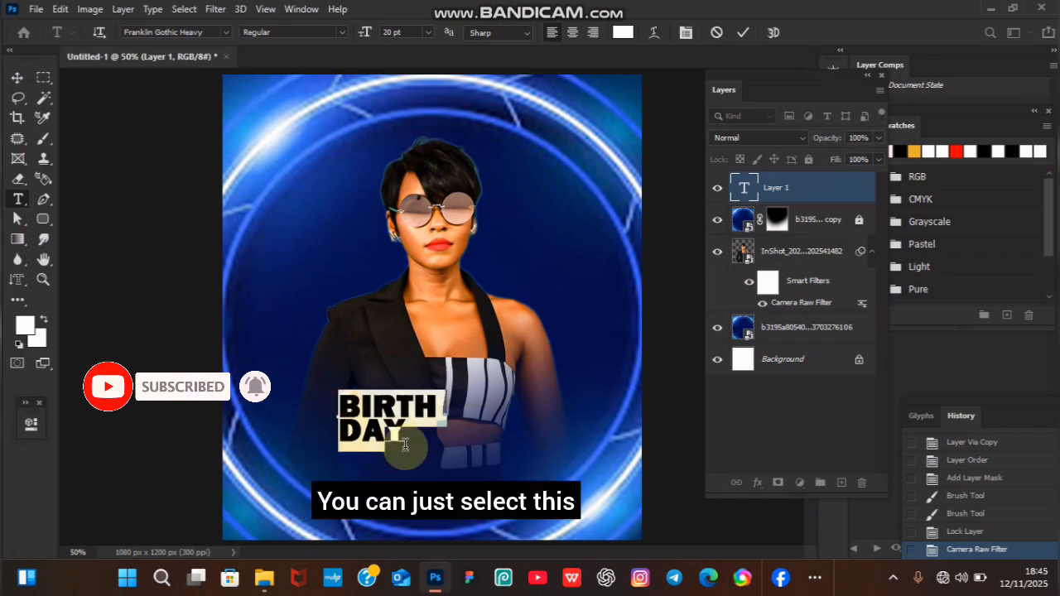
left_click(685, 32)
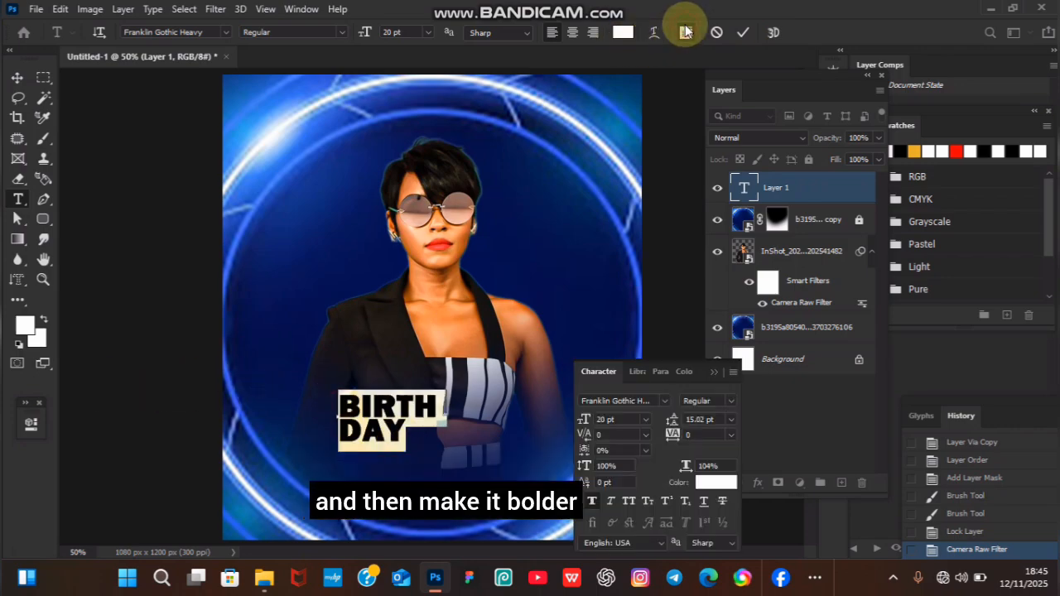
left_click(587, 502)
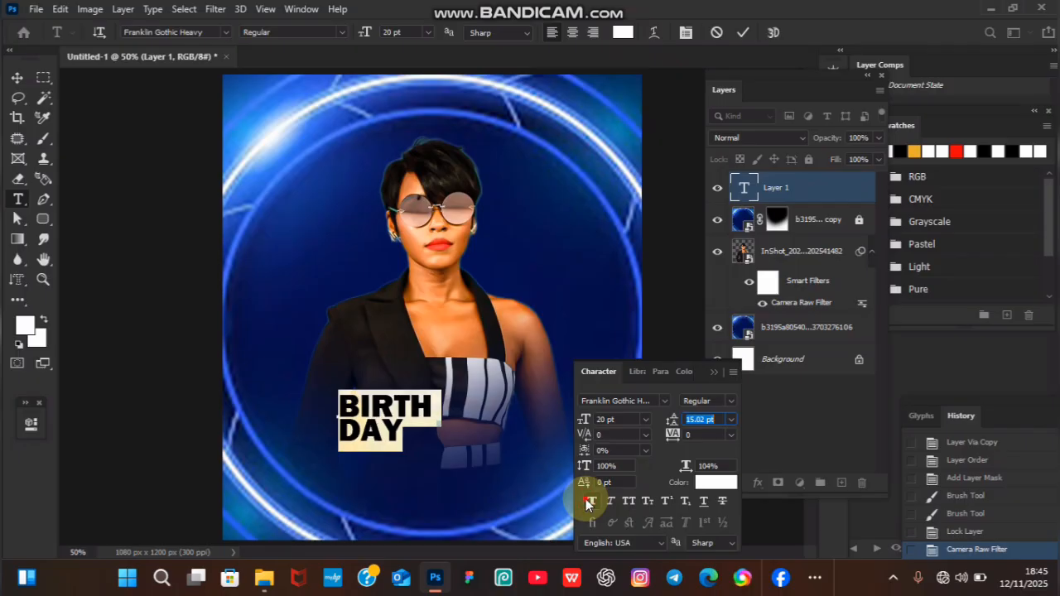
left_click(713, 372)
Scale the BIRTH DAY text to about 197% and place it across the woman's waist near the canvas's lower edge.
left_click(23, 77)
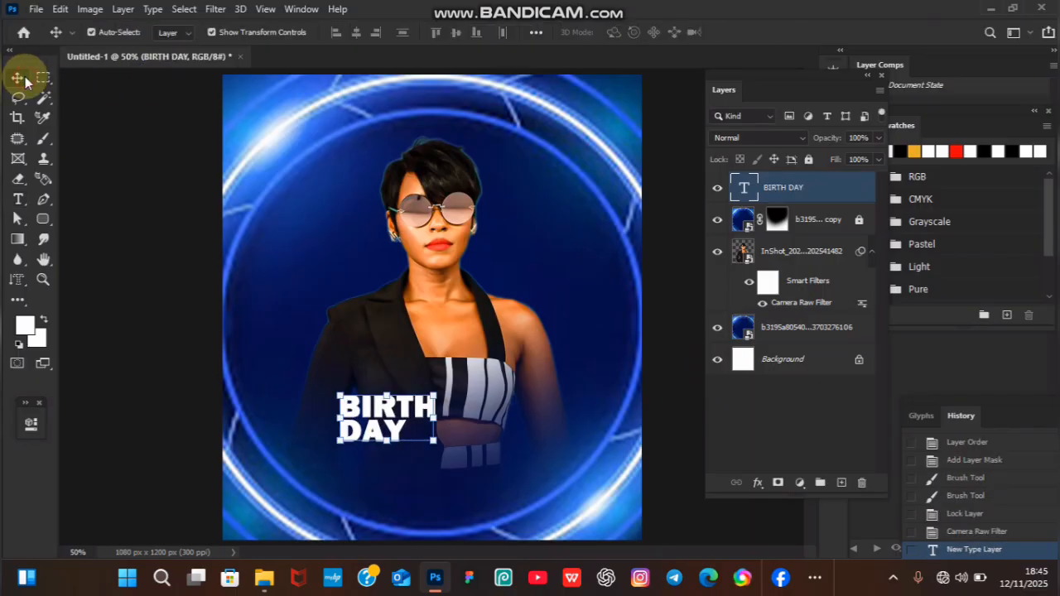
left_click_drag(437, 388, 478, 459)
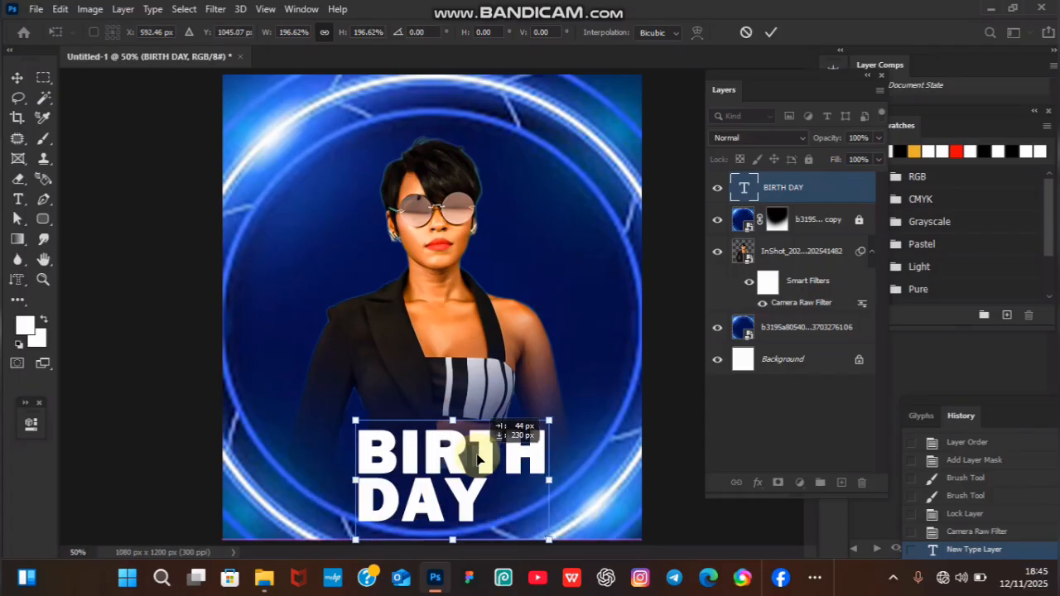
key("Return")
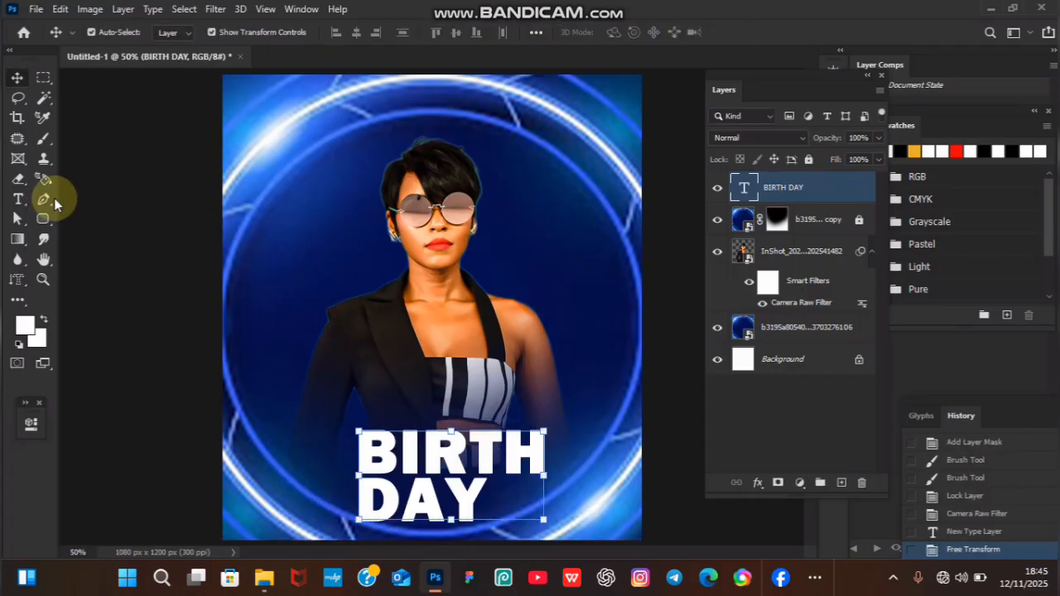
Add a separate white text layer reading Happy and set its font to Alucky at 20 pt.
left_click(19, 200)
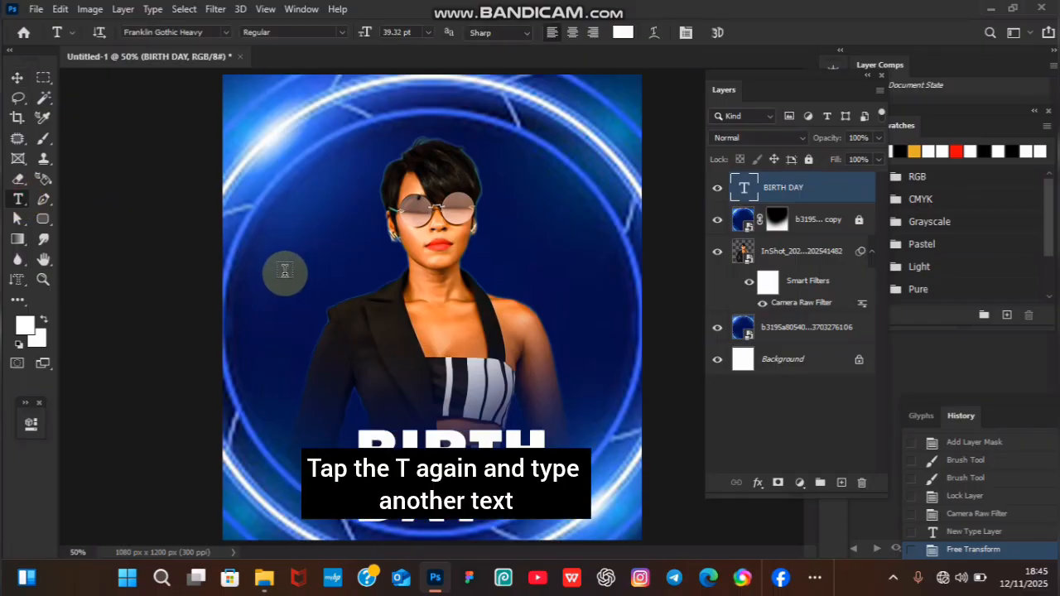
left_click(284, 273)
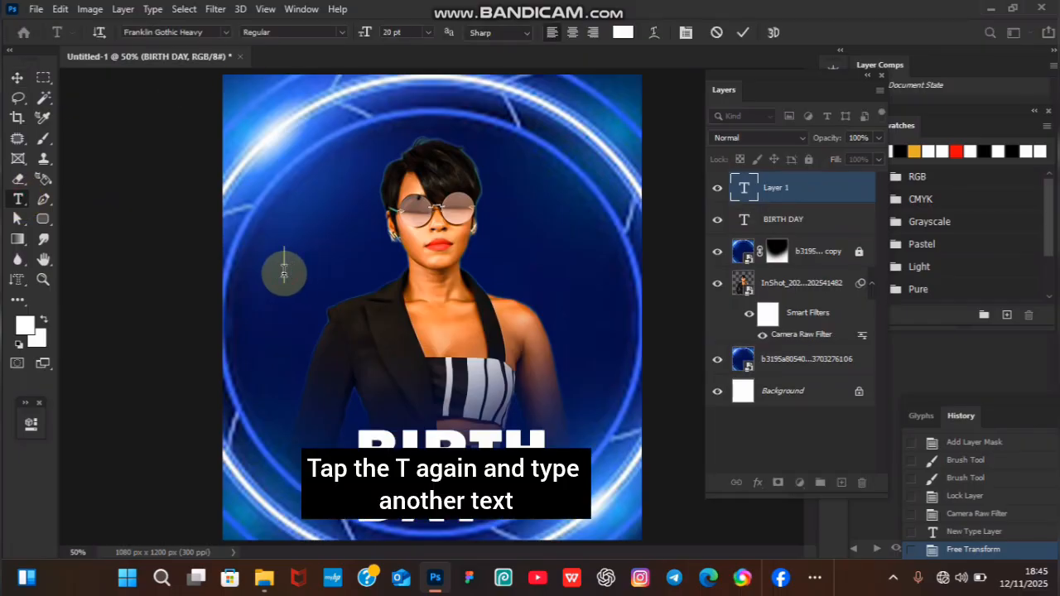
type("Happy")
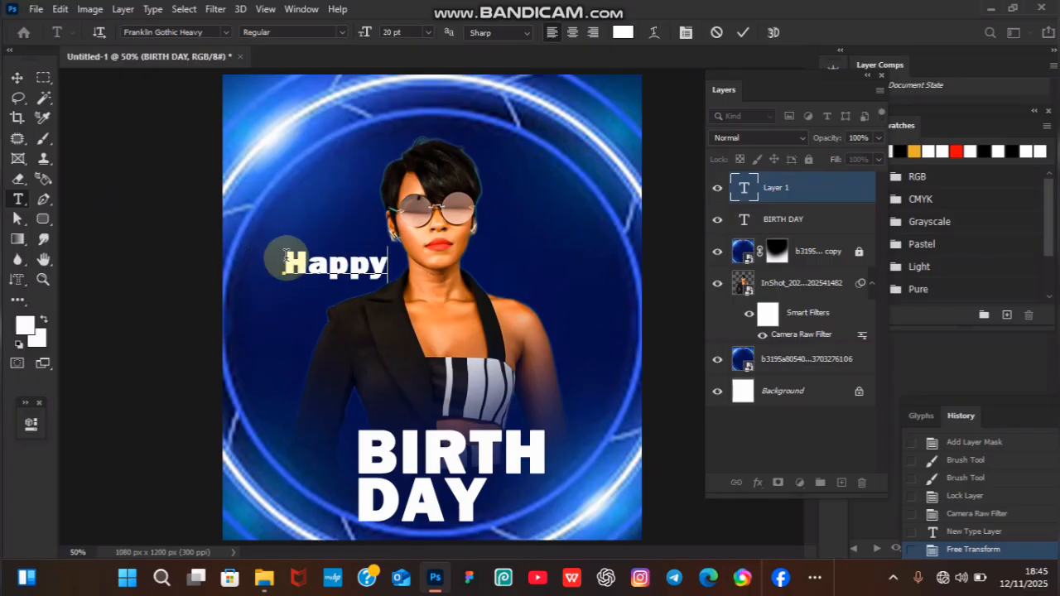
left_click_drag(282, 263, 390, 263)
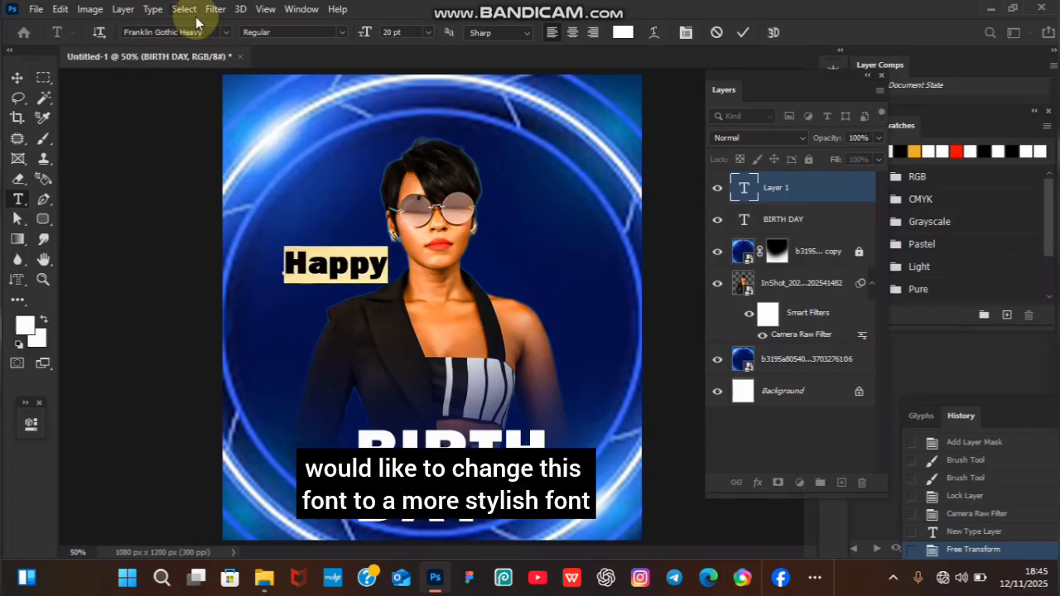
left_click(222, 33)
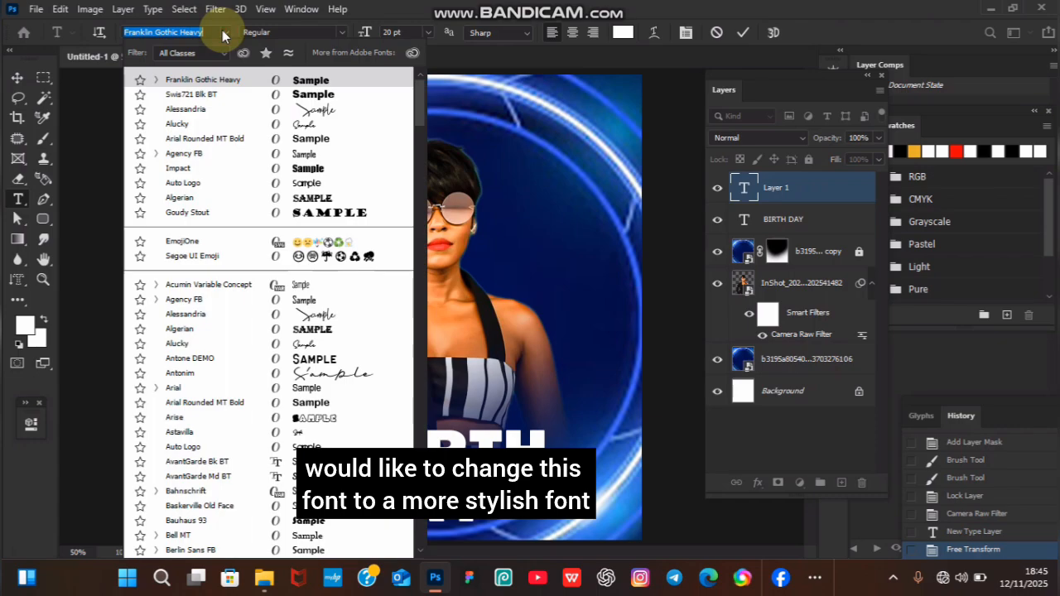
left_click(334, 124)
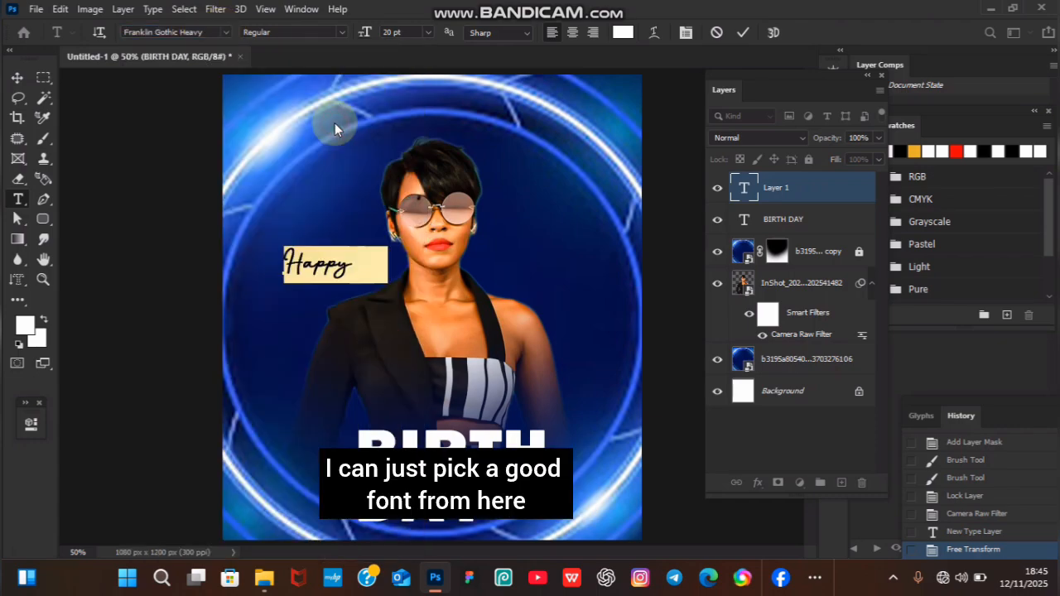
left_click(744, 33)
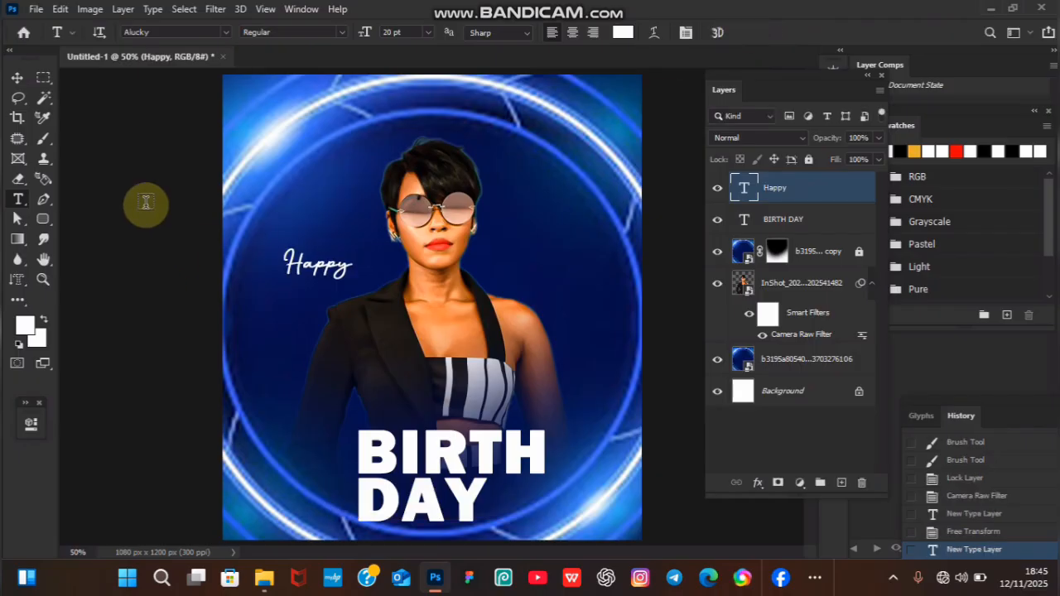
Scale the Happy text to about 127% and place it directly left of the word BIRTH.
key("v")
left_click_drag(351, 246, 330, 461)
key("shift+Right")
key("shift+Right")
key("shift+Right")
key("shift+Left")
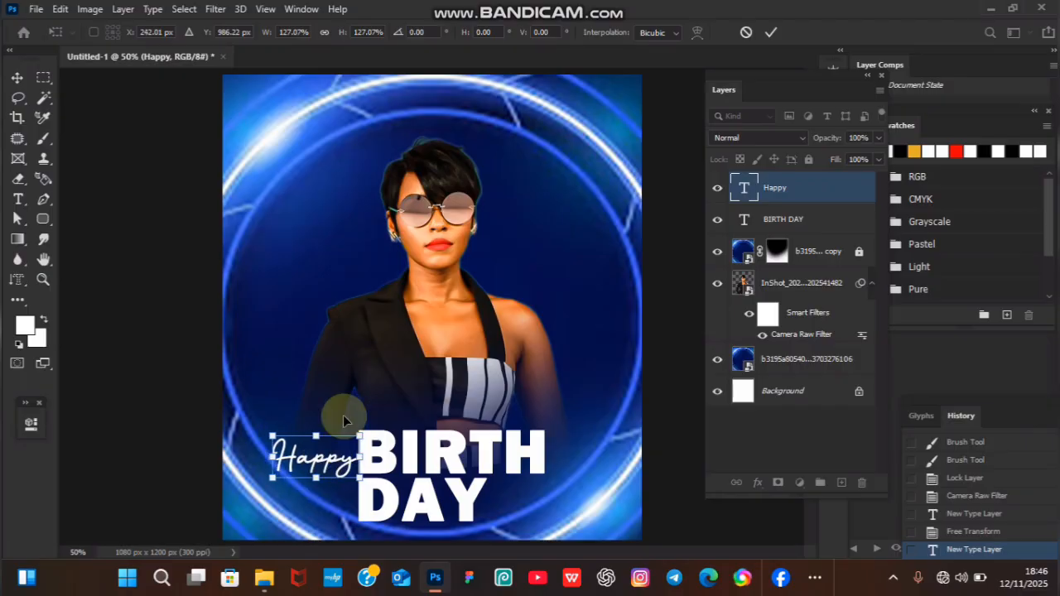
left_click(770, 32)
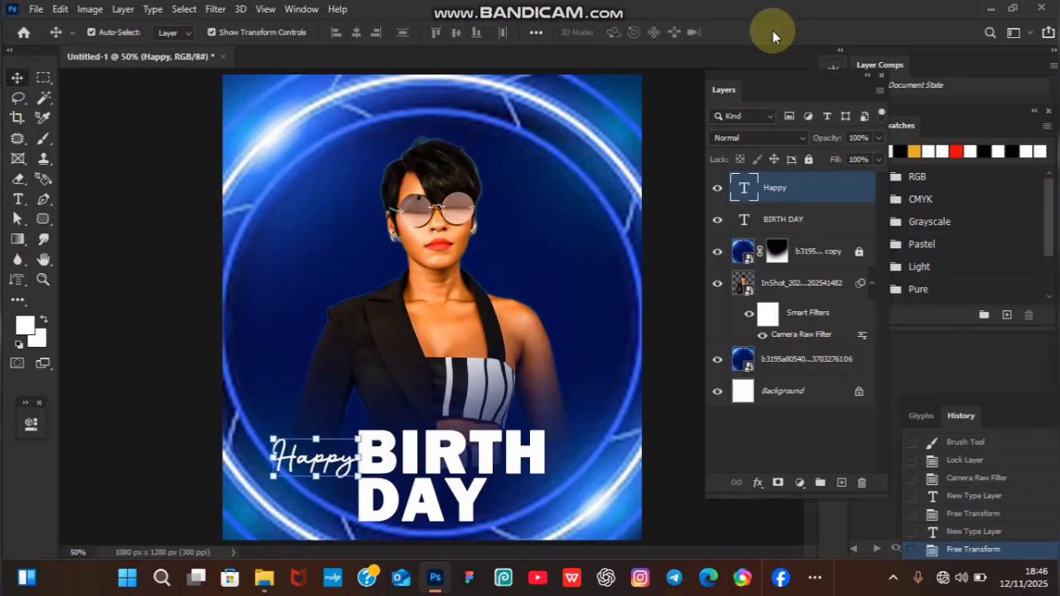
Nudge the BIRTH DAY text slightly upward and duplicate its layer.
left_click(447, 478)
key("shift+Up")
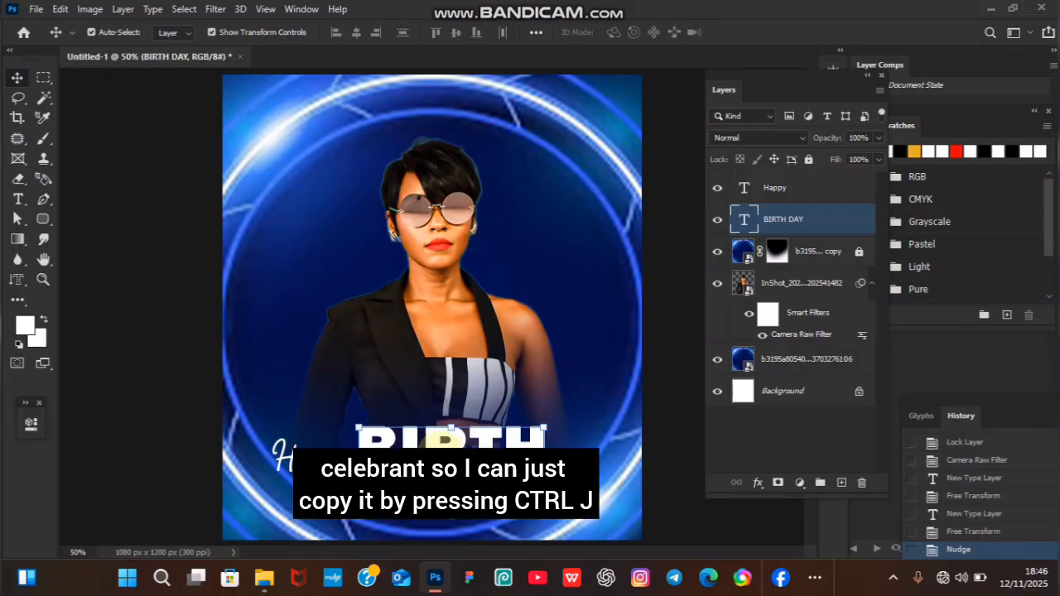
key("ctrl+j")
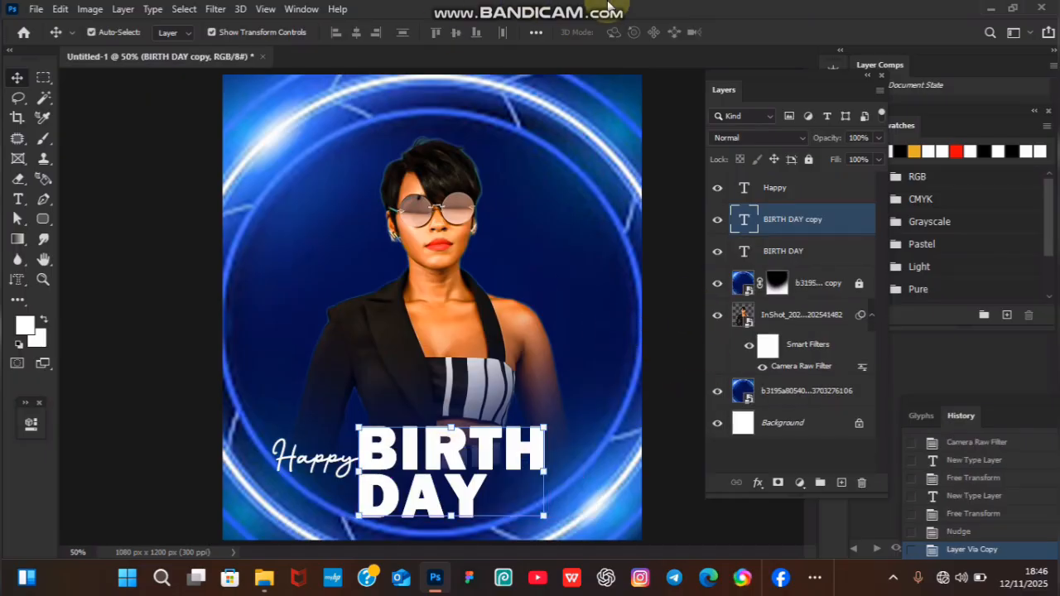
Move the duplicated BIRTH DAY text straight up onto the woman's chest, clear of the original text.
mouse_move(684, 8)
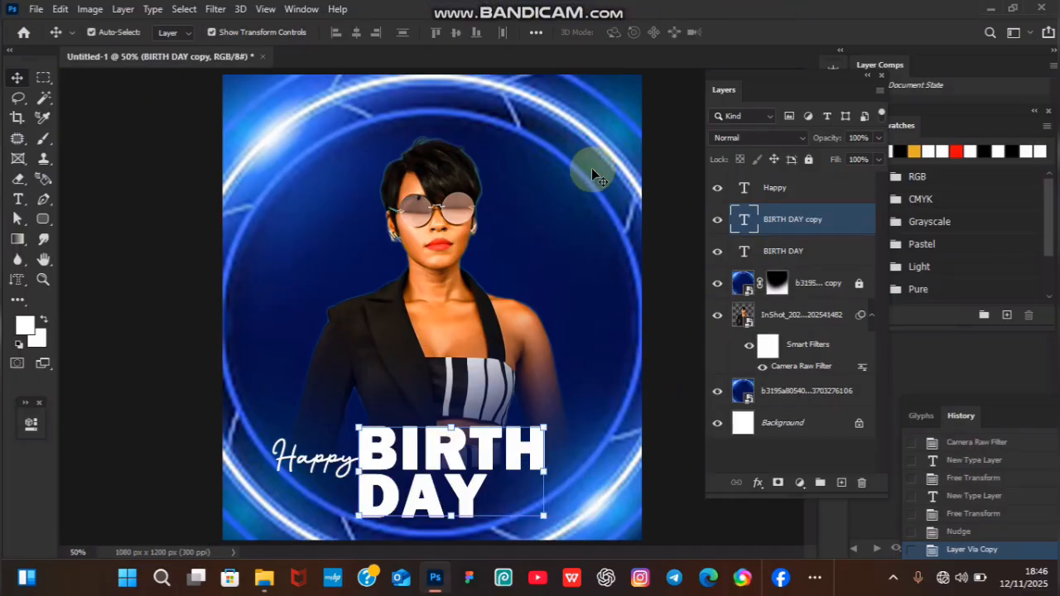
key("shift+Up")
key("shift+Up")
key("shift+Up")
key("shift+Up")
key("shift+Up")
key("shift+Up")
key("shift+Up")
key("shift+Up")
key("shift+Up")
key("shift+Up")
key("shift+Up")
key("shift+Up")
key("shift+Up")
key("shift+Up")
key("shift+Up")
key("shift+Up")
key("shift+Up")
key("shift+Up")
key("shift+Up")
key("shift+Up")
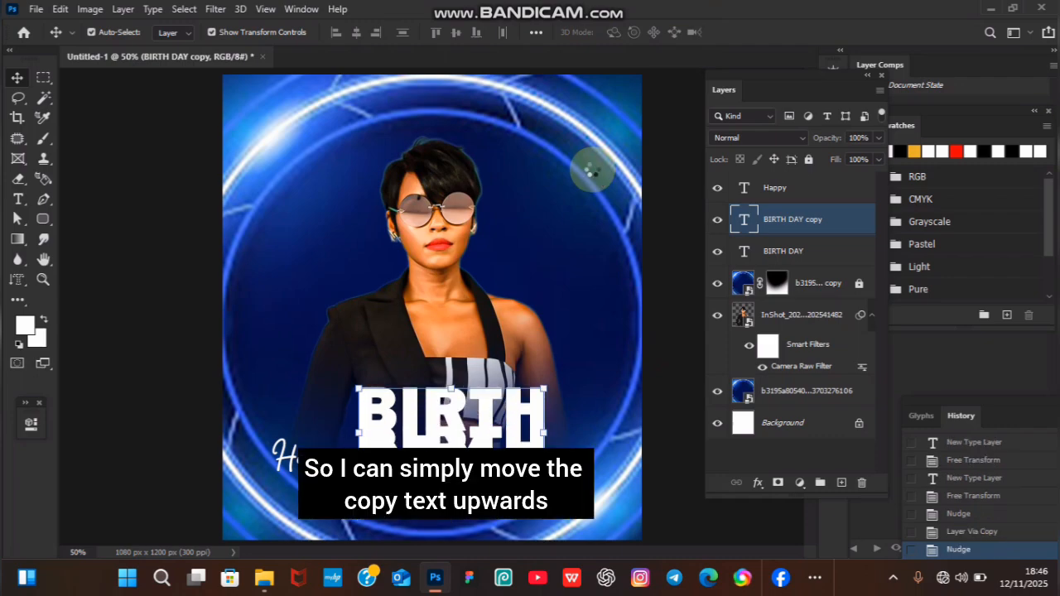
key("shift+Up")
key("shift+Up")
key("shift+Up")
key("shift+Up")
key("shift+Up")
key("shift+Up")
key("shift+Up")
key("shift+Up")
key("shift+Up")
key("shift+Up")
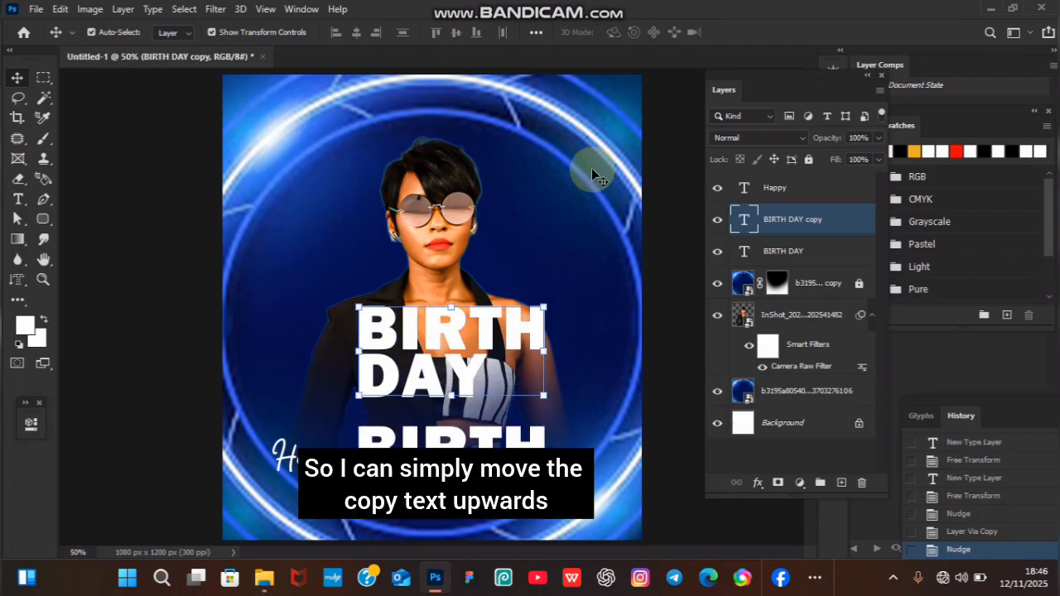
Replace the wording of the raised BIRTH DAY copy with the celebrant's first name.
double_click(438, 332)
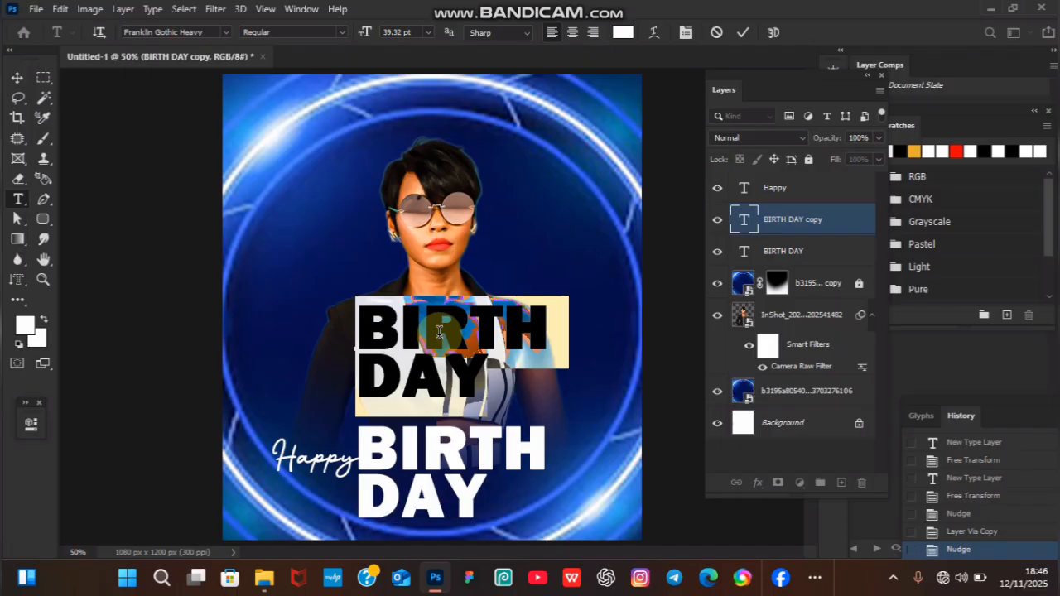
type("J")
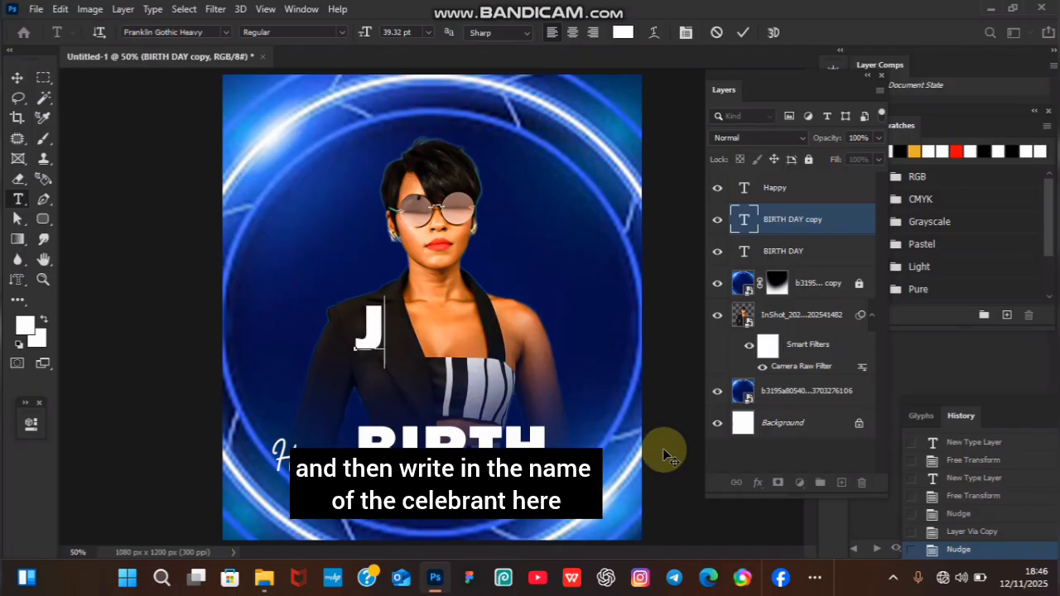
type("anet")
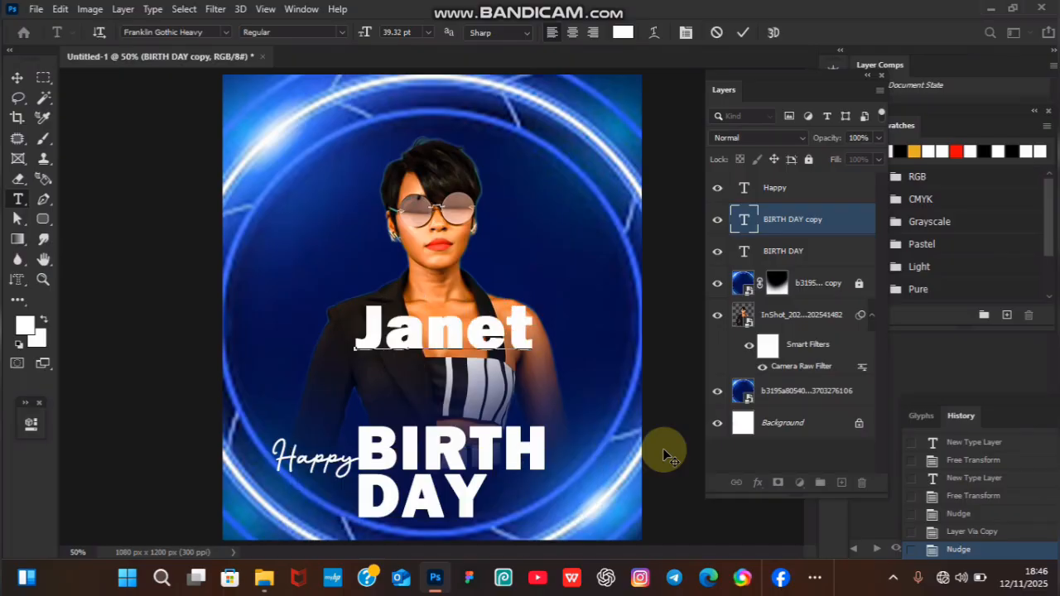
left_click(754, 32)
key("v")
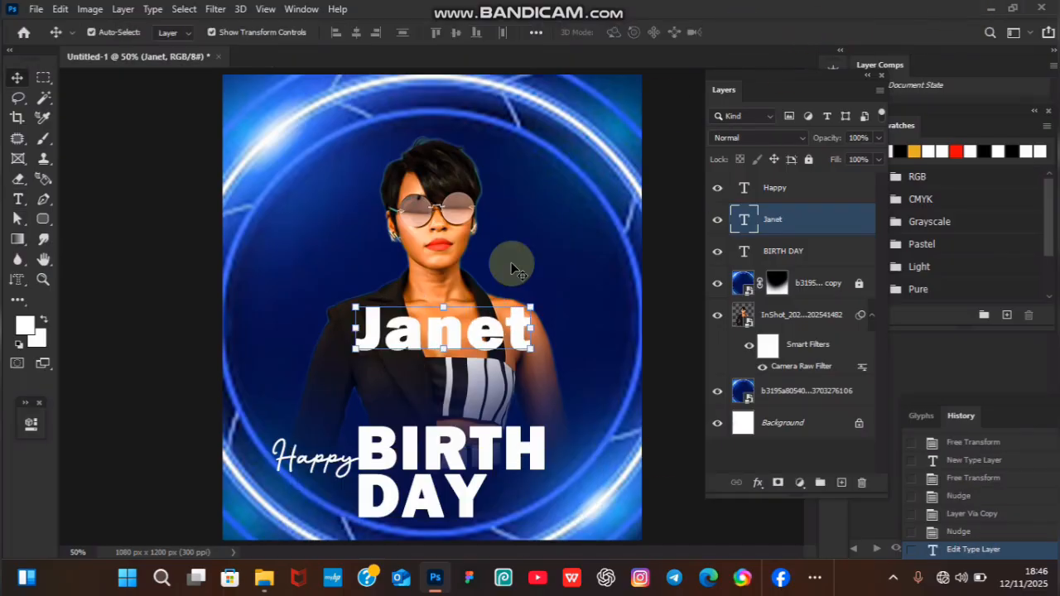
Scale the celebrant's name to about 40% and place it directly right of the word DAY.
left_click_drag(534, 296, 549, 502)
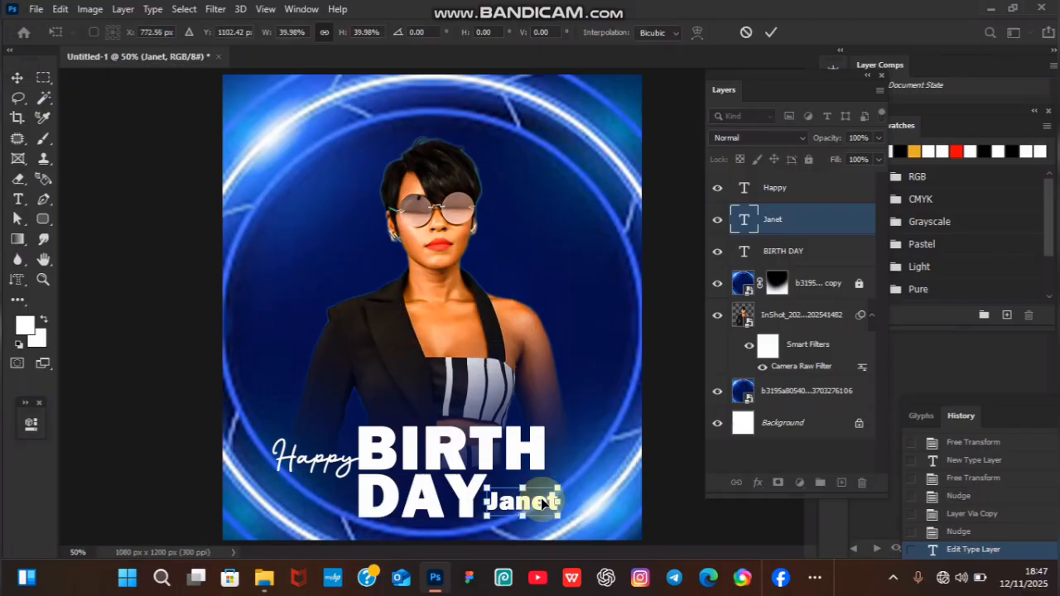
key("Return")
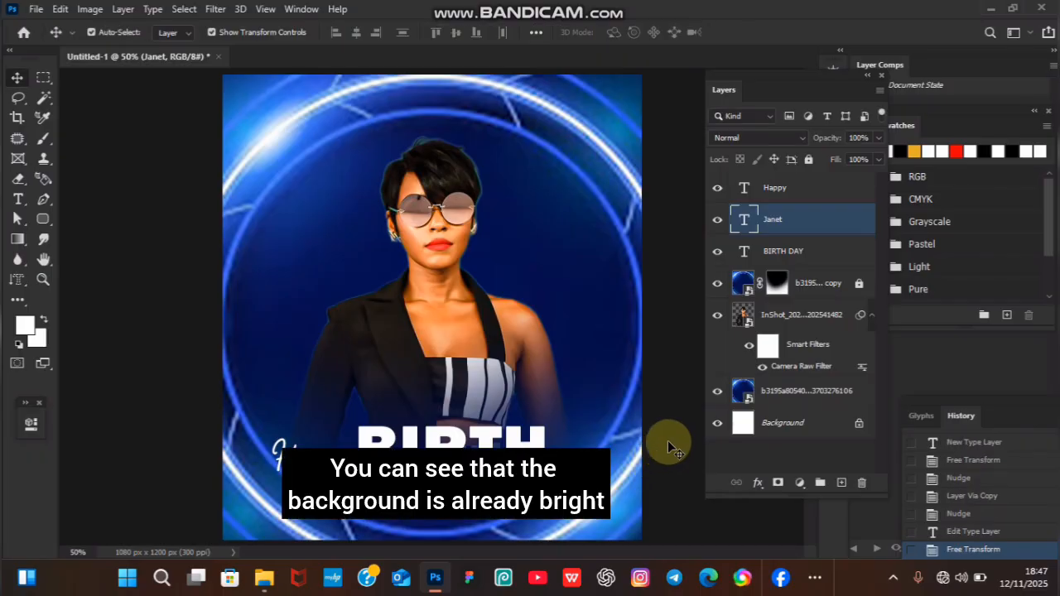
left_click(595, 340)
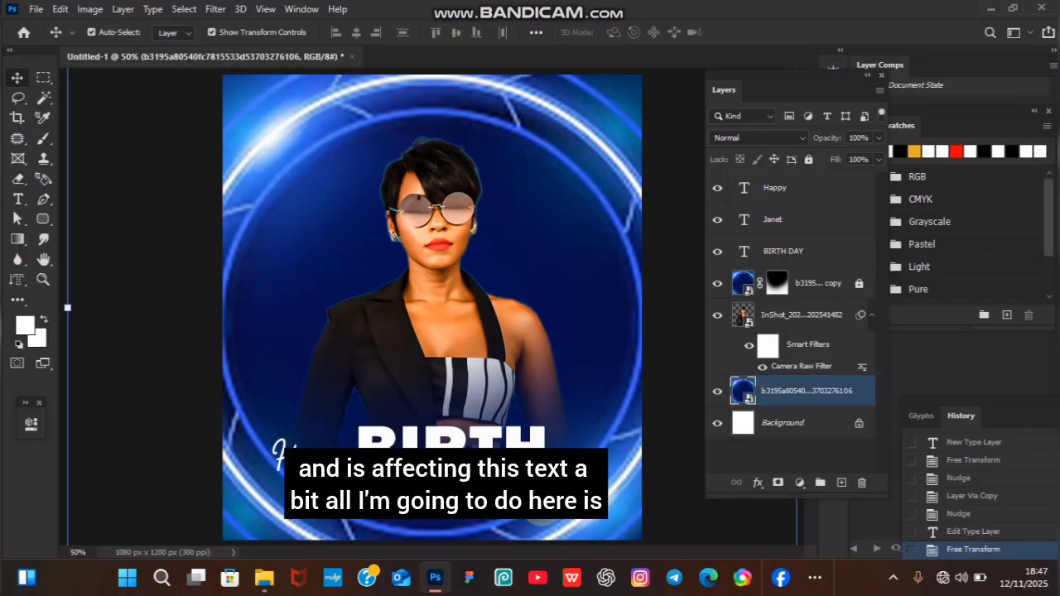
key("ctrl+plus")
key("ctrl+minus")
key("ctrl+minus")
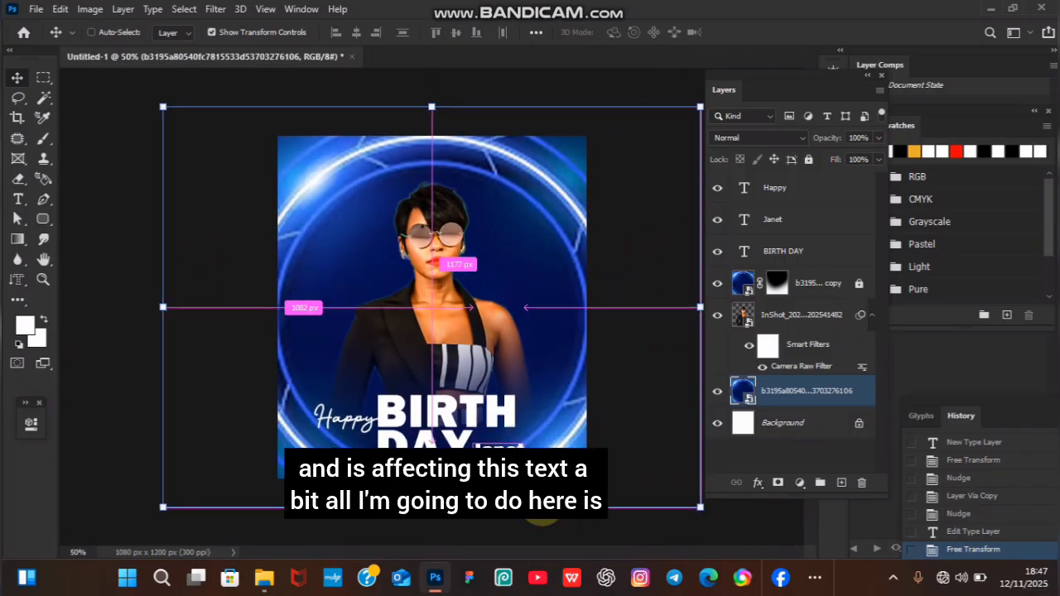
key("ctrl+plus")
Add a Drop Shadow layer effect to the celebrant's name text.
left_click(541, 504)
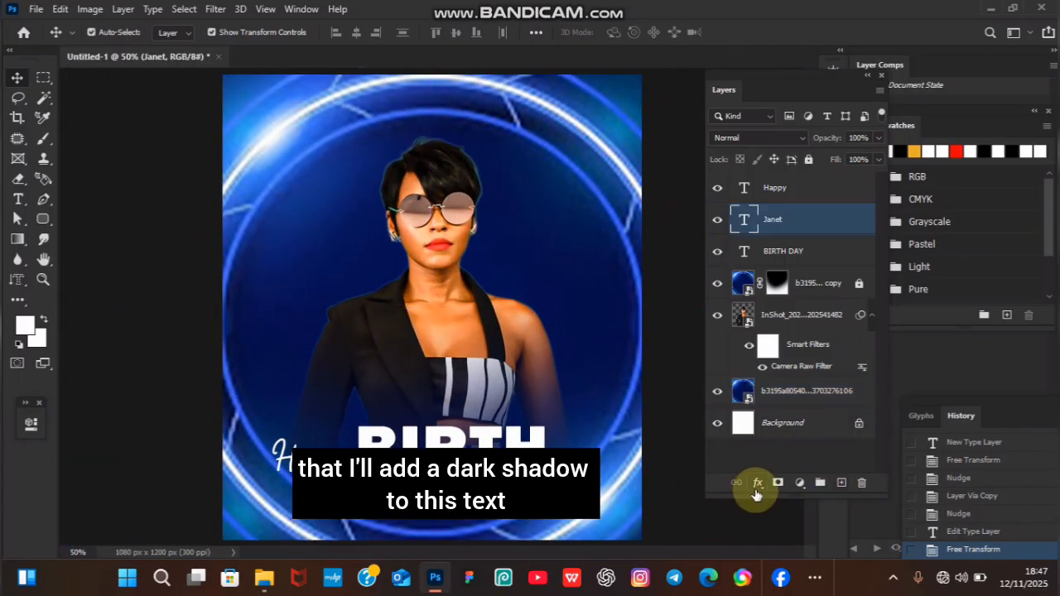
left_click(757, 482)
left_click(793, 476)
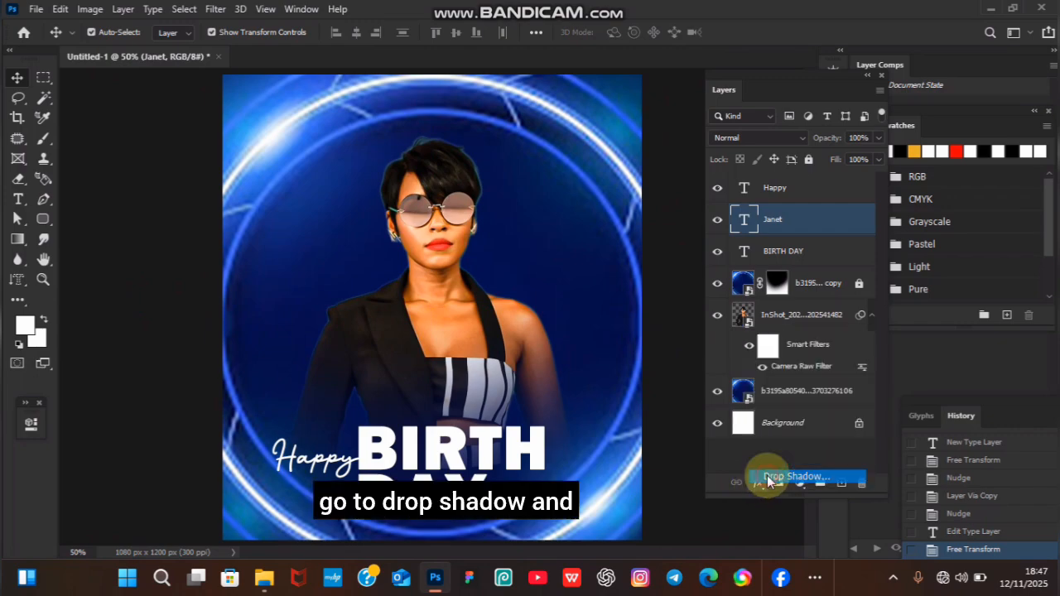
left_click_drag(729, 182, 909, 202)
left_click_drag(807, 194, 588, 178)
left_click(905, 208)
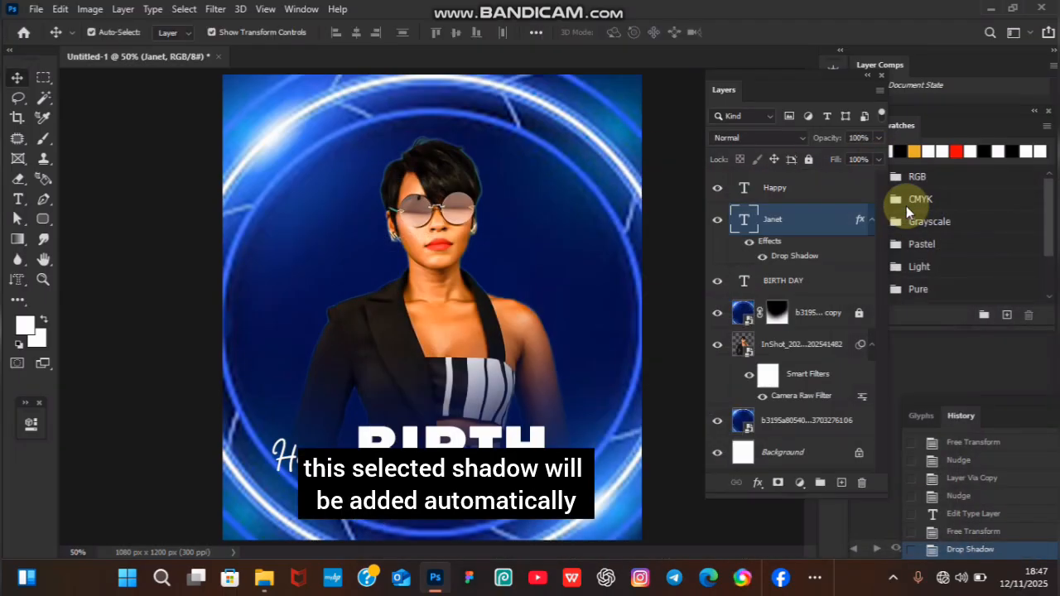
Duplicate the BIRTH DAY text layer and set the copy's text color to black (000000).
left_click(432, 453)
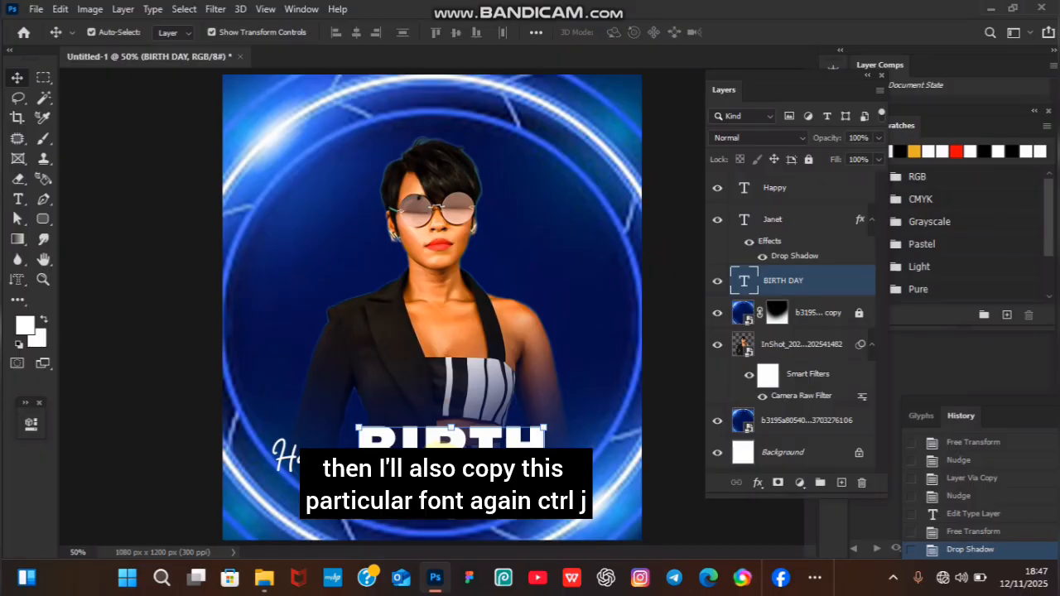
key("ctrl+j")
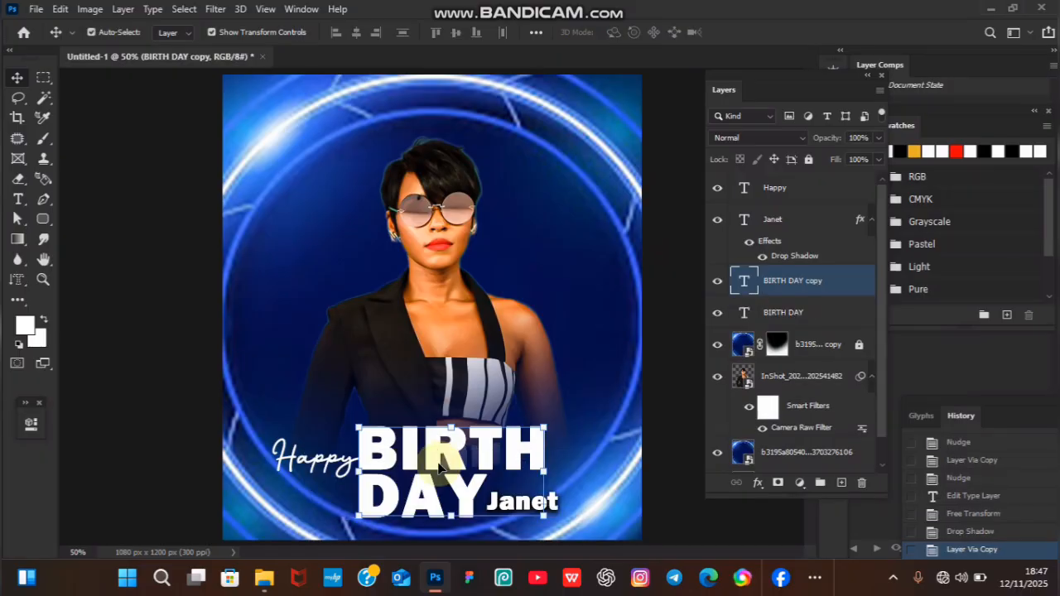
double_click(439, 468)
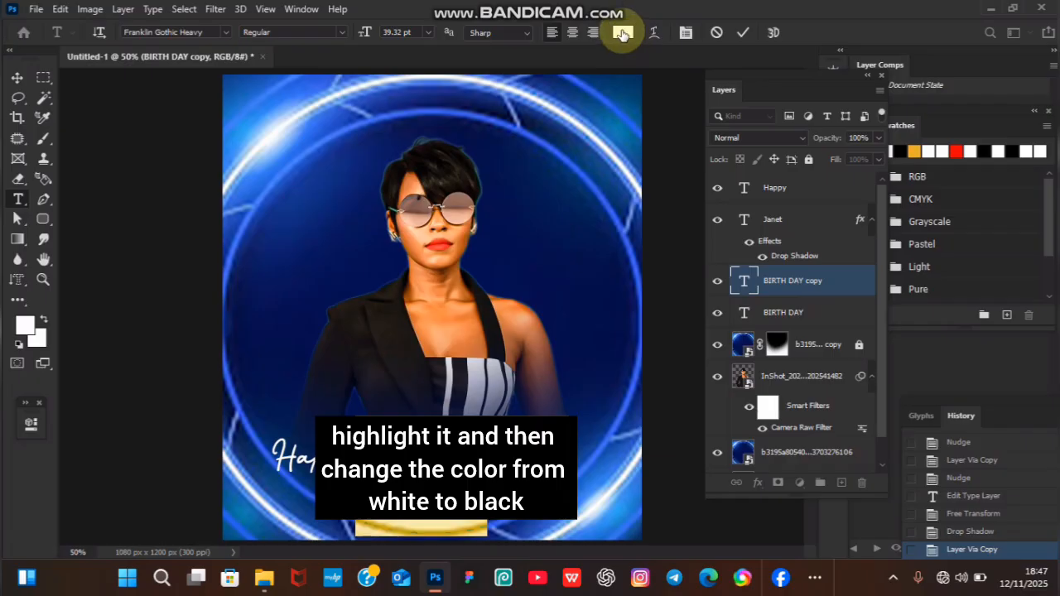
left_click(622, 32)
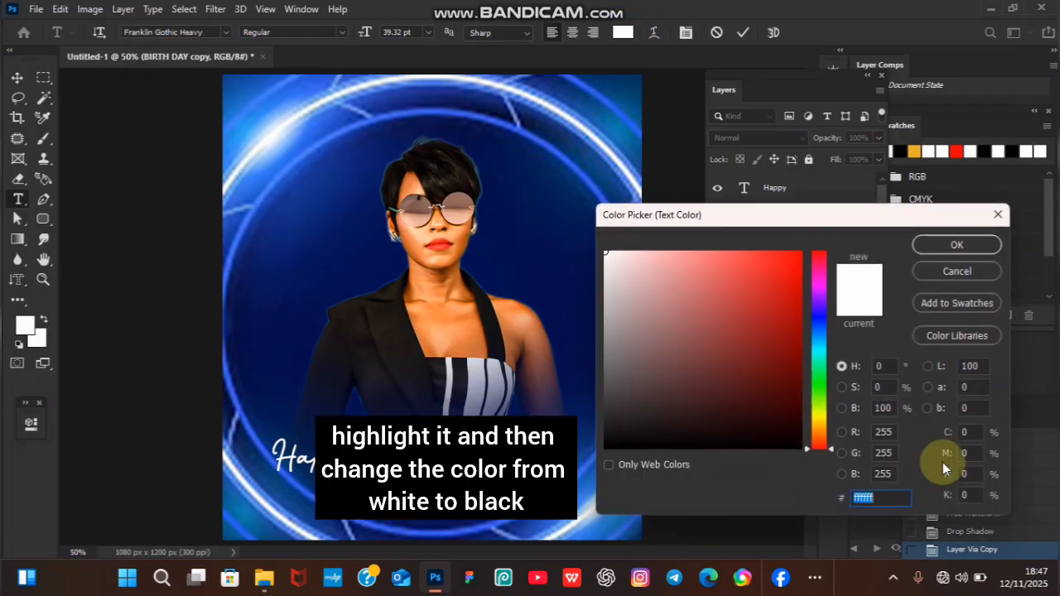
type("000000")
key("Return")
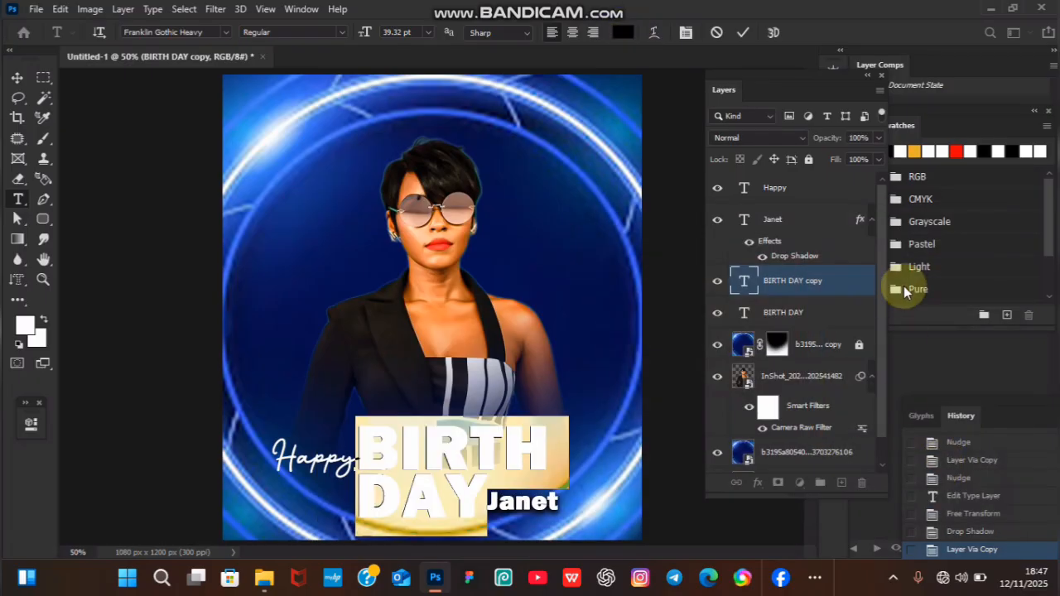
left_click(743, 33)
key("v")
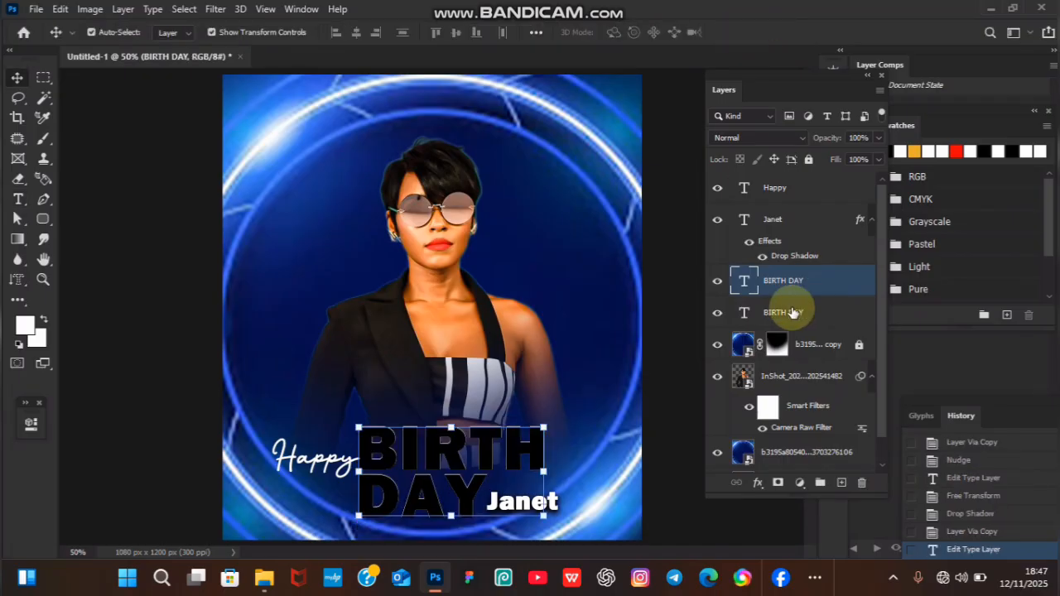
Move the black BIRTH DAY copy beneath the white one and nudge it slightly left and down as an offset shadow.
left_click_drag(784, 317, 787, 323)
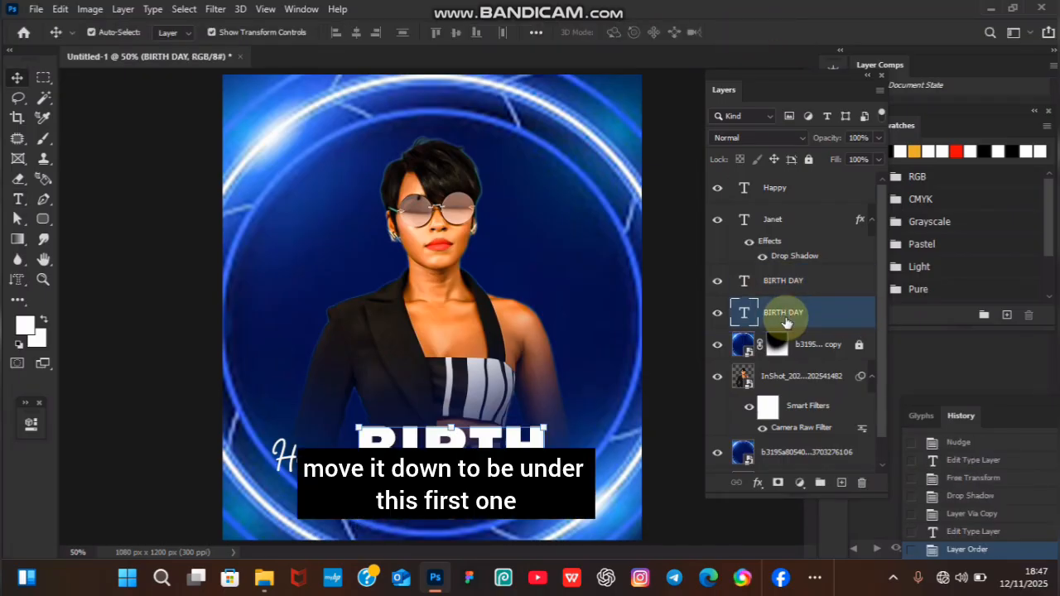
key("Right")
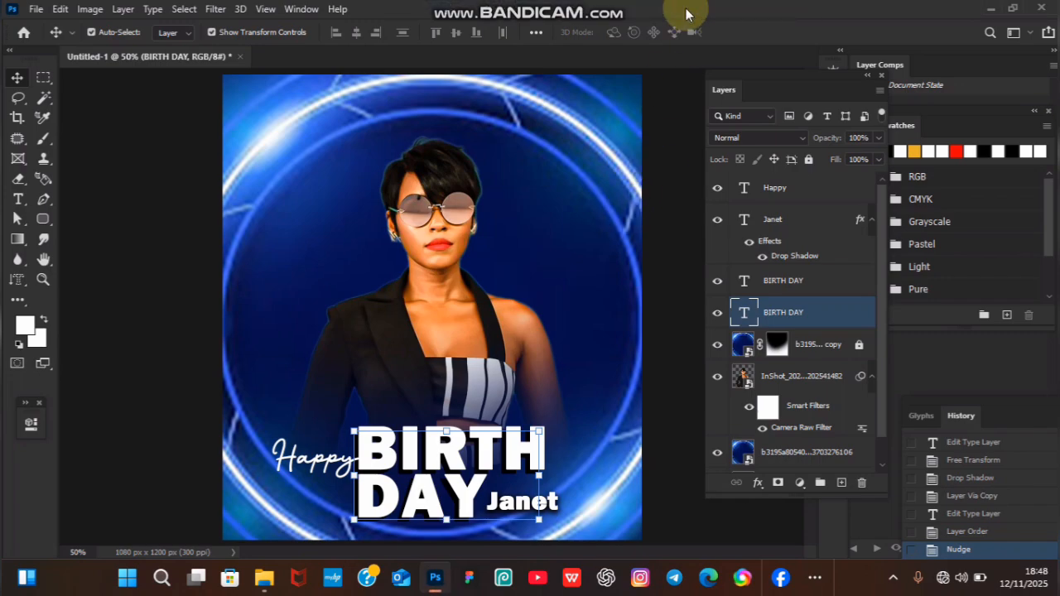
Inspect the finished flyer as a whole and close up, checking the portrait blend and the shadowed text.
left_click(591, 173)
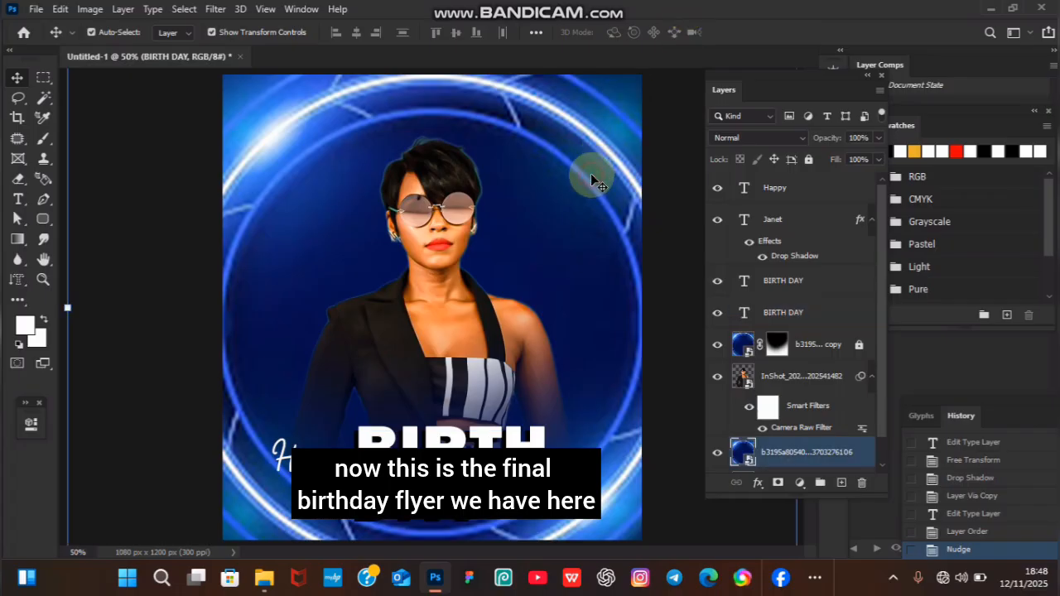
key("ctrl+plus")
key("ctrl+plus")
key("ctrl+minus")
key("ctrl+minus")
key("ctrl+minus")
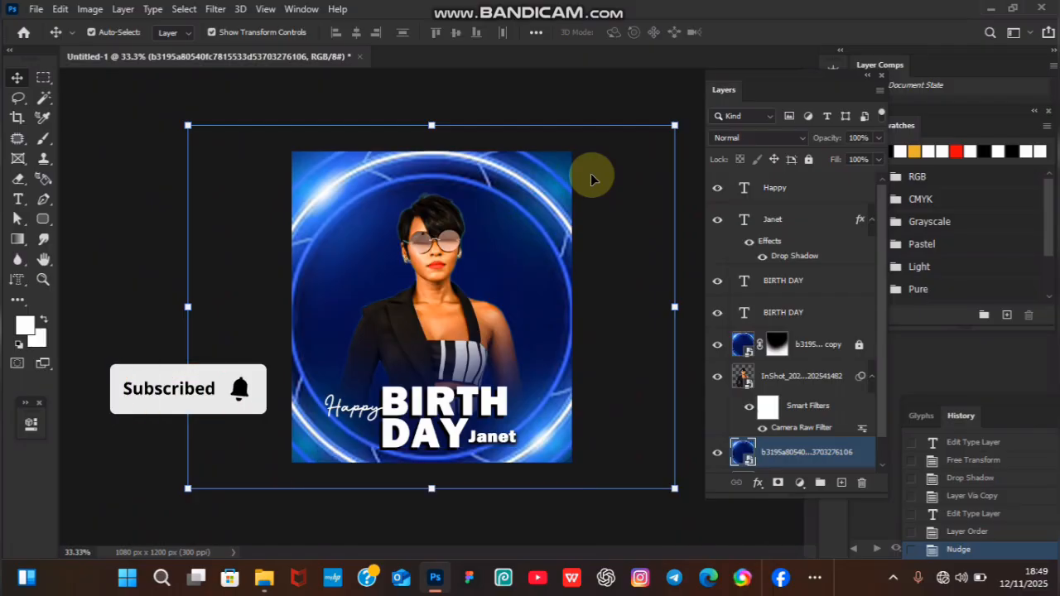
key("ctrl+plus")
key("ctrl+plus")
key("ctrl+plus")
key("ctrl+plus")
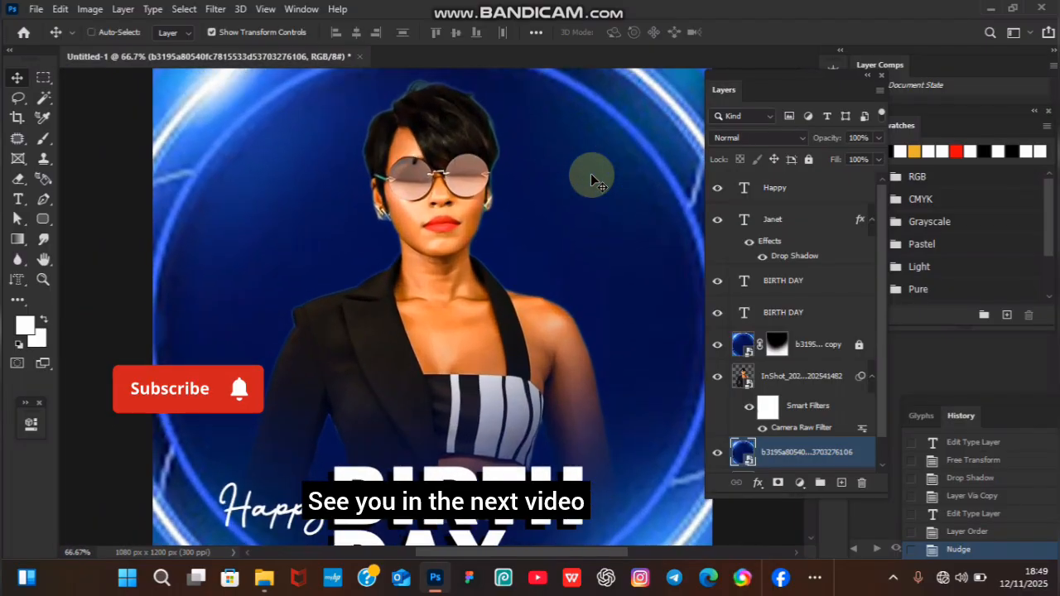